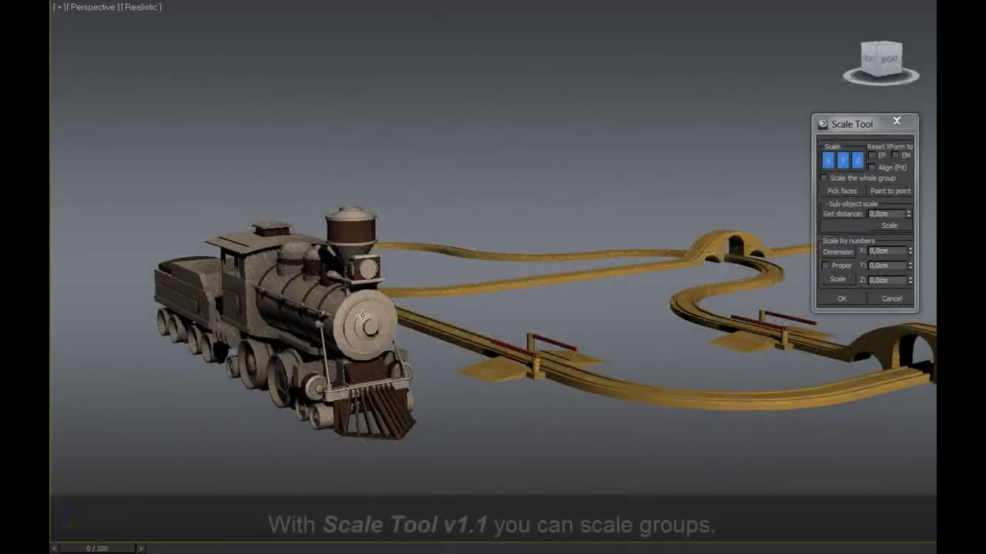
# Turn on edged faces and group every toy train part as Group003
pyautogui.press('F4')
pyautogui.moveTo(449, 271)
pyautogui.keyDown('alt'); pyautogui.mouseDown(button='middle')
pyautogui.moveTo(484, 268)
pyautogui.moveTo(279, 86)
pyautogui.mouseUp(button='middle'); pyautogui.keyUp('alt')
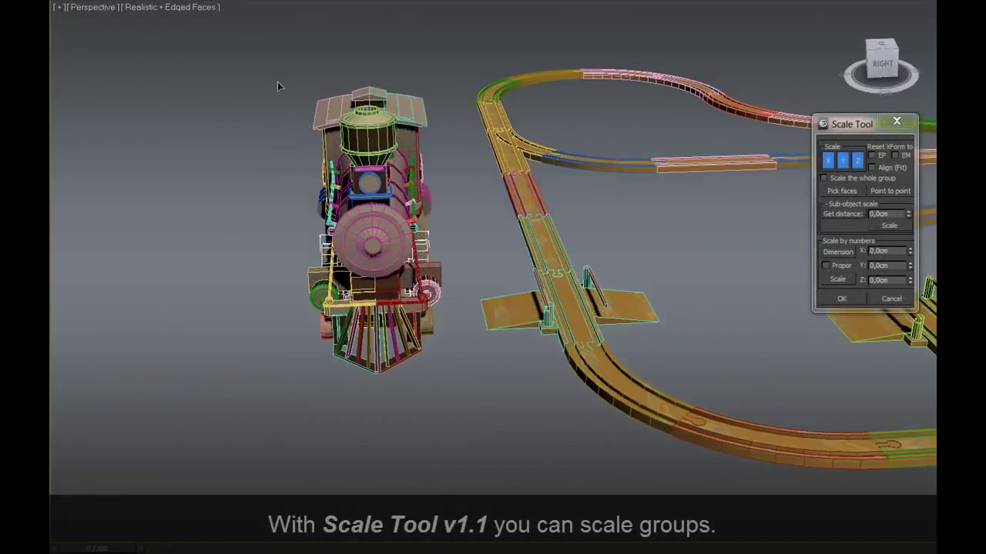
pyautogui.moveTo(462, 452); pyautogui.dragTo(446, 423)
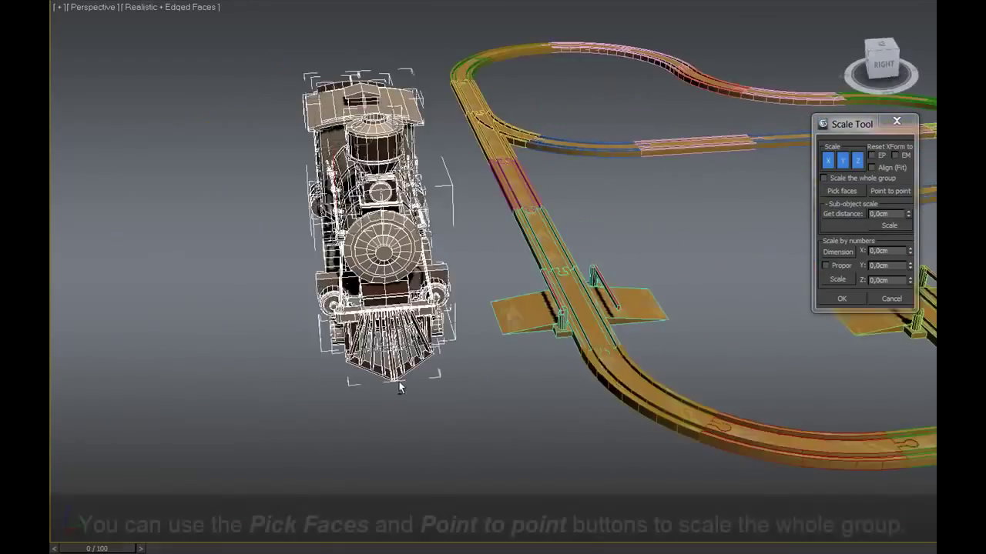
pyautogui.click(158, 1)
pyautogui.click(166, 1)
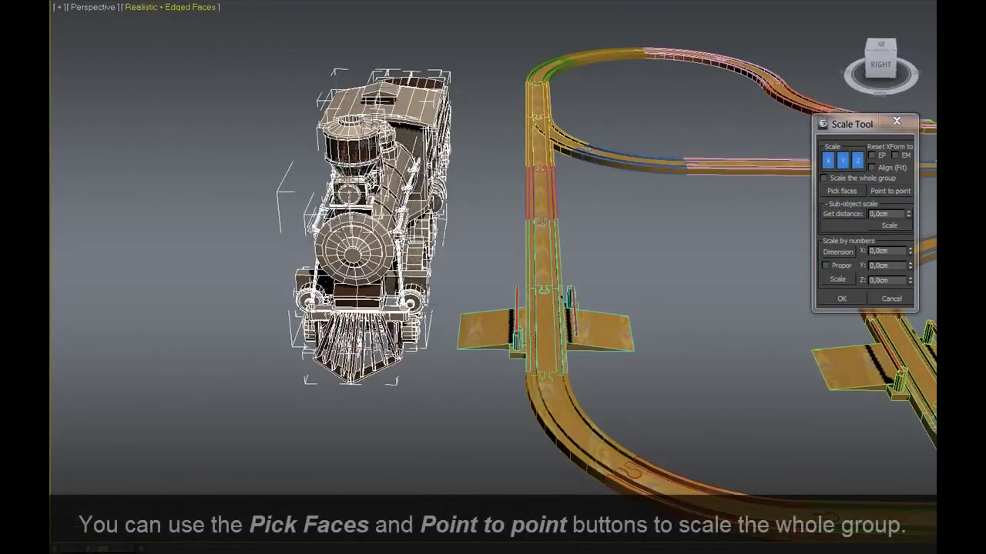
pyautogui.click(653, 265)
pyautogui.keyDown('alt'); pyautogui.moveTo(655, 262); pyautogui.dragTo(437, 304, button='middle'); pyautogui.keyUp('alt')
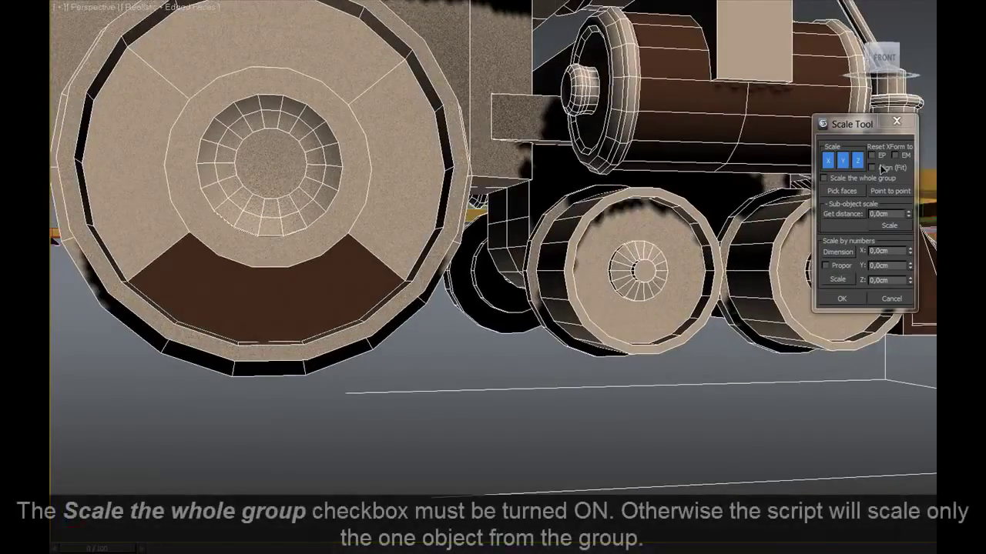
# Enable Align (Fit) and whole-group scaling, then pick the train's wheel face
pyautogui.click(886, 169)
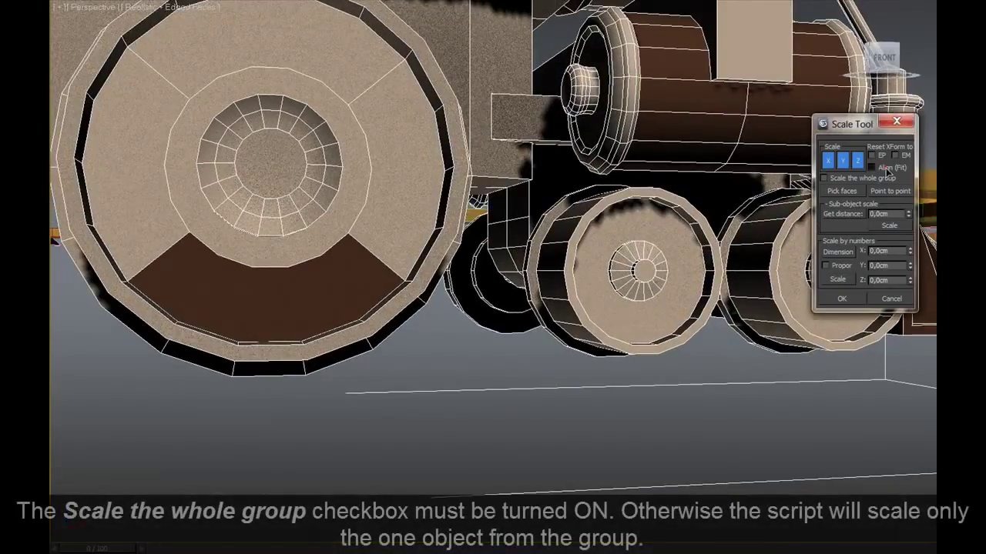
pyautogui.click(843, 190)
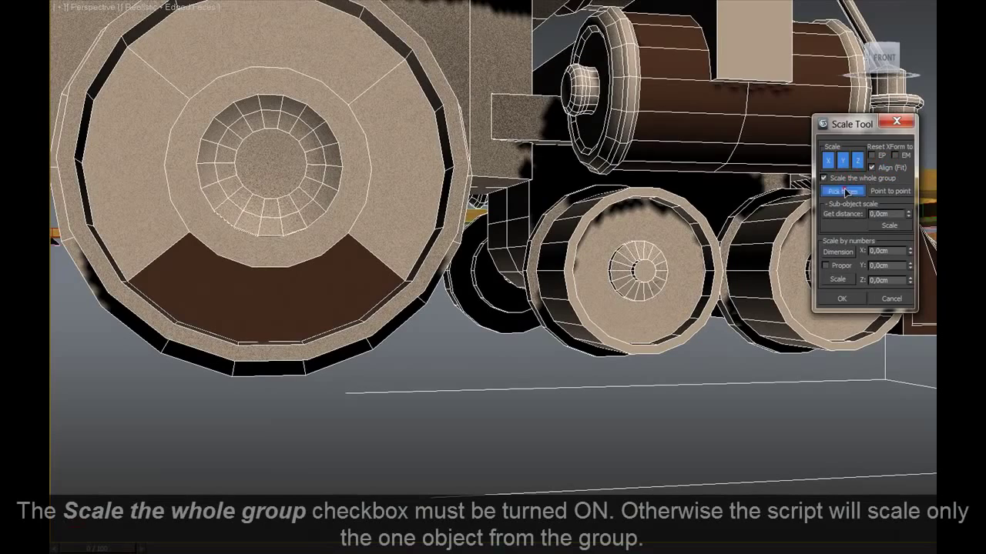
pyautogui.click(279, 369)
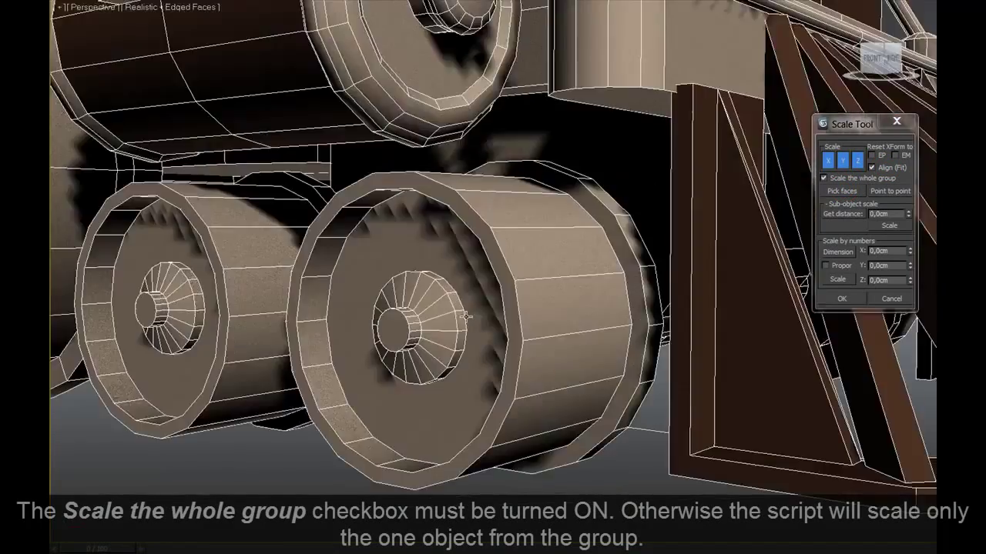
pyautogui.moveTo(279, 368)
pyautogui.keyDown('alt'); pyautogui.mouseDown(button='middle')
pyautogui.moveTo(367, 311)
pyautogui.moveTo(505, 295)
pyautogui.mouseUp(button='middle'); pyautogui.keyUp('alt')
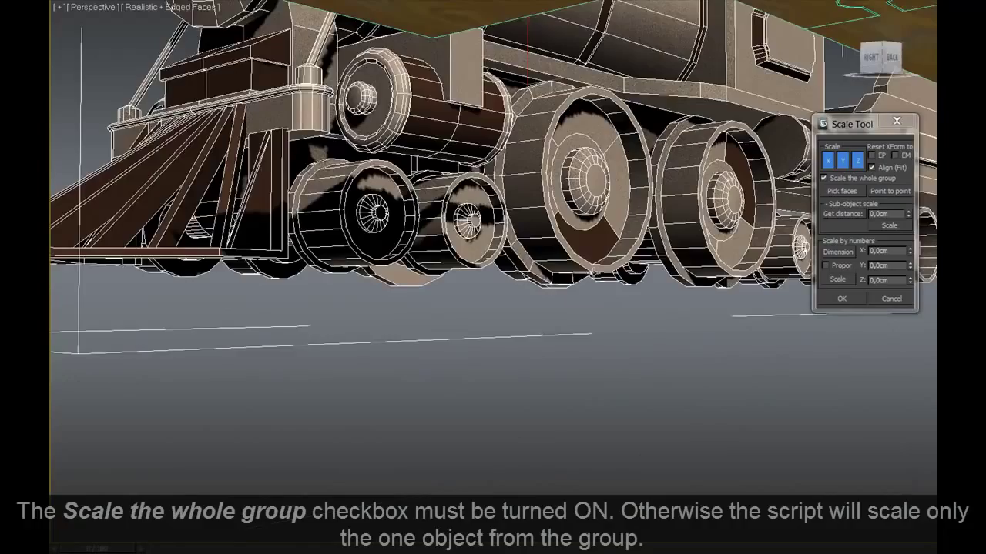
pyautogui.click(497, 285)
# Pick the wooden track's face so the scaled train sits fitted onto it
pyautogui.scroll(-4, 496, 285)
pyautogui.scroll(-3, 496, 285)
pyautogui.scroll(-4, 496, 285)
pyautogui.moveTo(497, 285)
pyautogui.keyDown('alt'); pyautogui.mouseDown(button='middle')
pyautogui.moveTo(574, 315)
pyautogui.moveTo(564, 313)
pyautogui.mouseUp(button='middle'); pyautogui.keyUp('alt')
pyautogui.scroll(5, 564, 314)
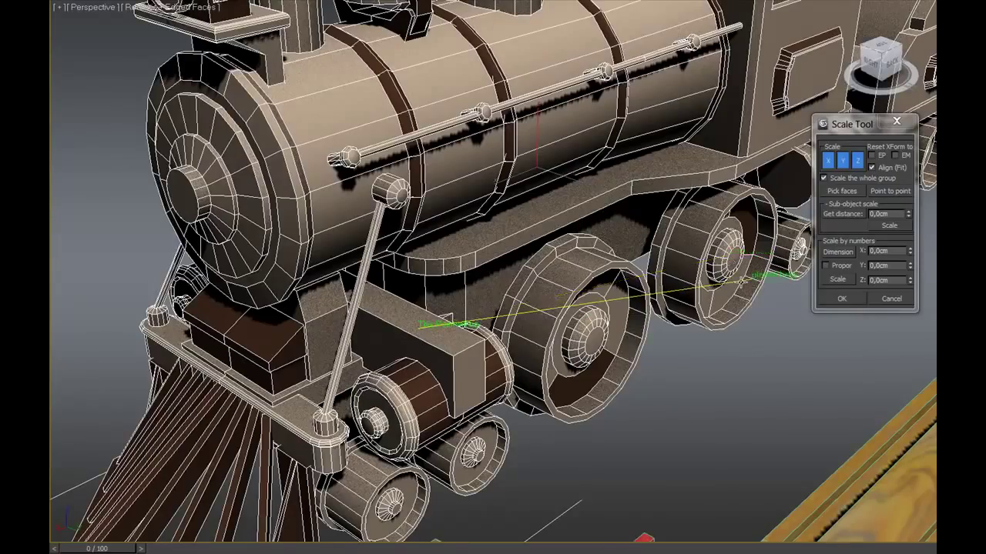
pyautogui.moveTo(455, 323); pyautogui.dragTo(583, 218, button='middle')
pyautogui.scroll(4, 583, 218)
pyautogui.moveTo(374, 256)
pyautogui.mouseDown(button='middle')
pyautogui.moveTo(305, 294)
pyautogui.moveTo(429, 264)
pyautogui.moveTo(348, 171)
pyautogui.moveTo(429, 259)
pyautogui.mouseUp(button='middle')
pyautogui.scroll(2, 440, 226)
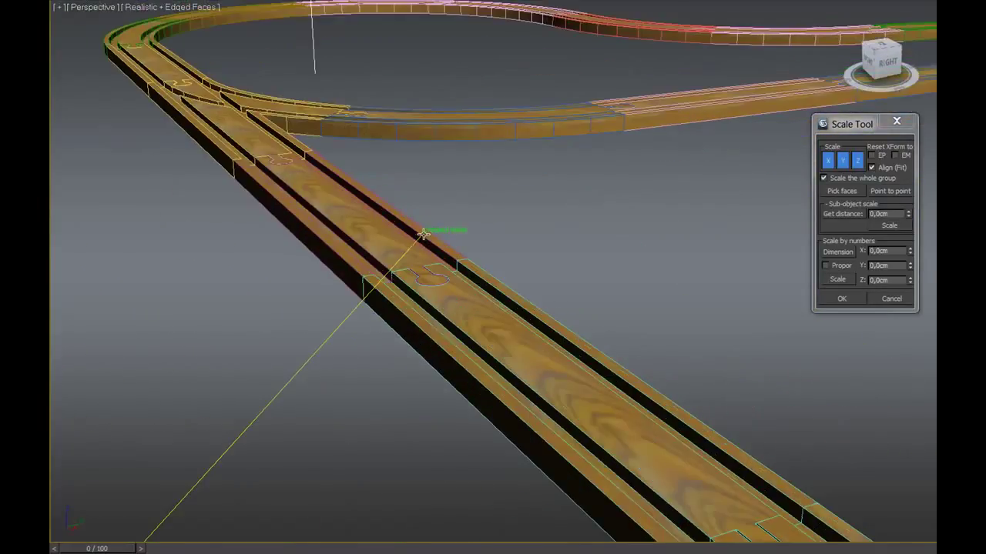
pyautogui.scroll(2, 395, 228)
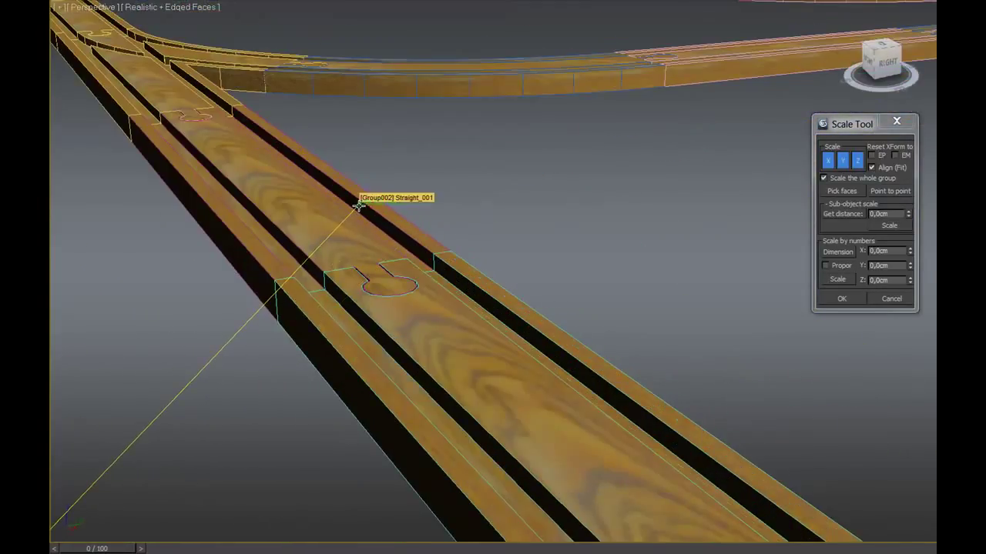
pyautogui.click(354, 212)
pyautogui.scroll(2, 427, 282)
pyautogui.keyDown('alt'); pyautogui.moveTo(322, 171); pyautogui.dragTo(378, 246, button='middle'); pyautogui.keyUp('alt')
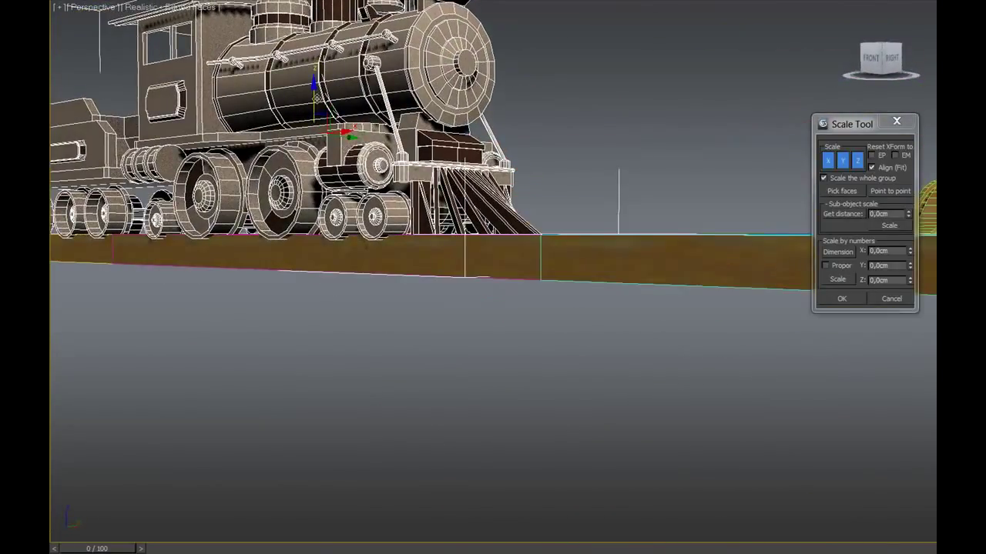
pyautogui.scroll(-1, 314, 99)
pyautogui.scroll(-2, 314, 98)
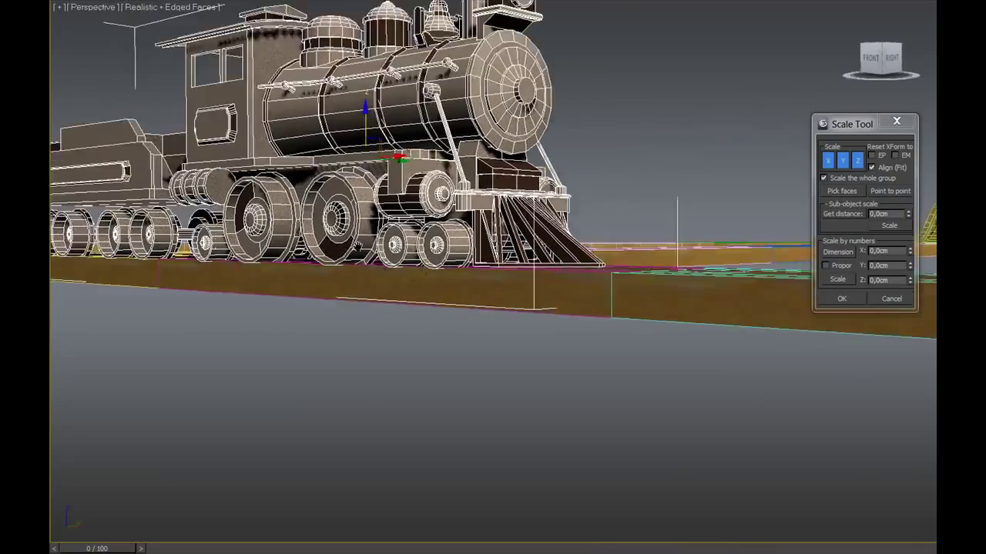
pyautogui.scroll(-2, 315, 98)
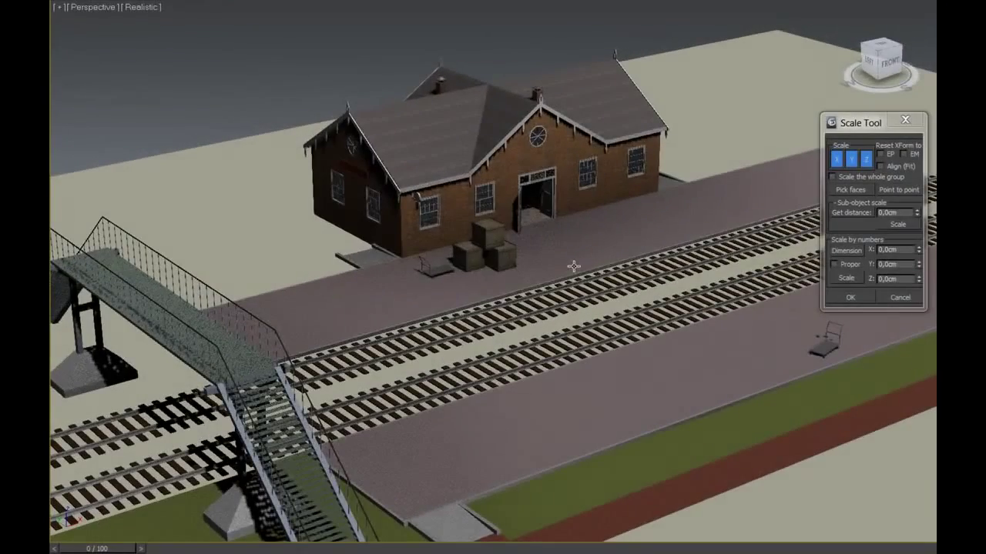
# Turn on edged faces in the station scene and zoom onto the crate stack
pyautogui.press('F4')
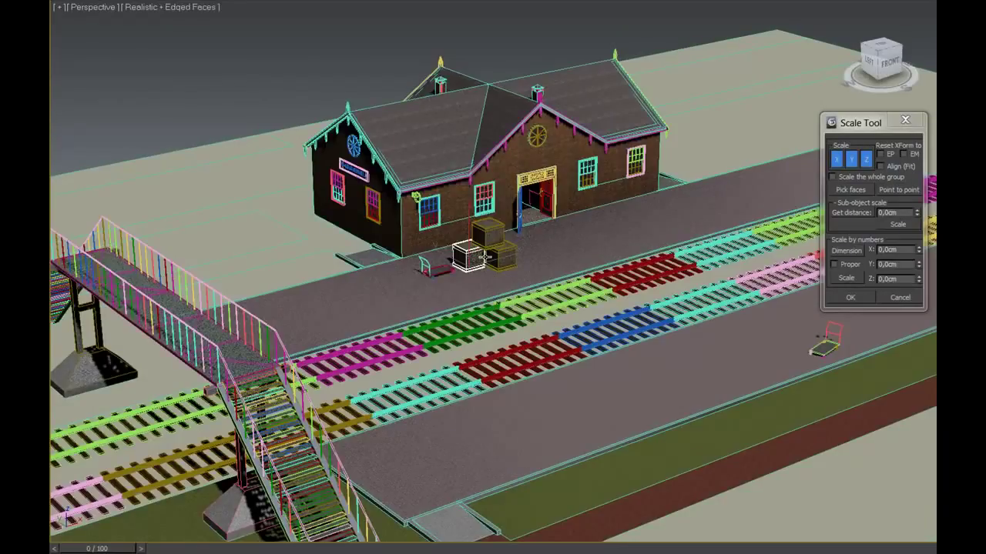
pyautogui.press('z')
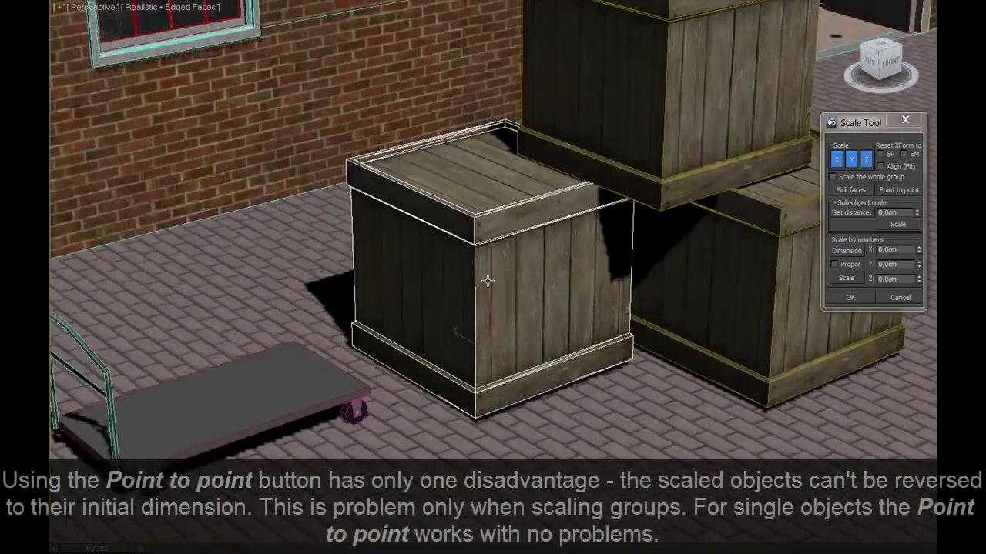
pyautogui.keyDown('alt'); pyautogui.moveTo(487, 281); pyautogui.dragTo(497, 294, button='middle'); pyautogui.keyUp('alt')
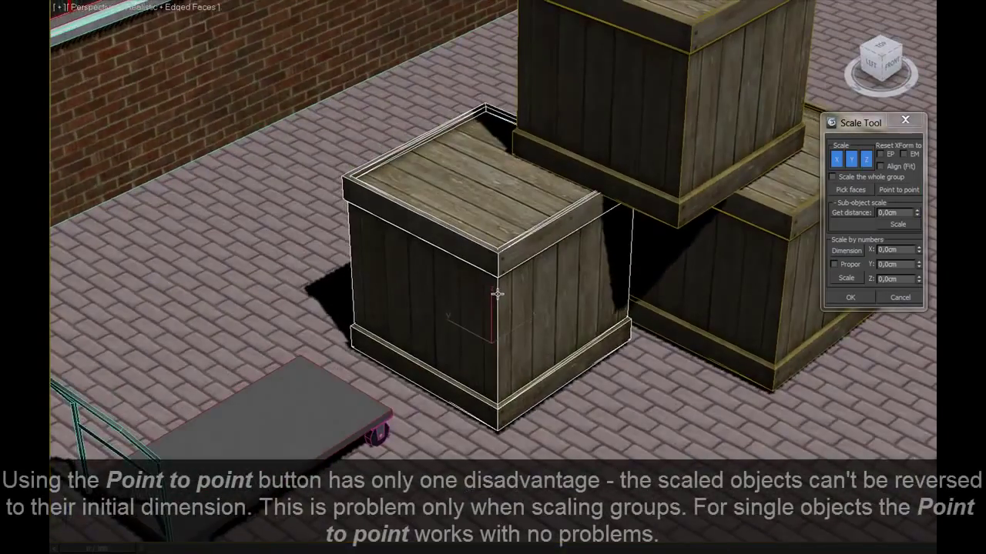
pyautogui.moveTo(347, 203); pyautogui.dragTo(496, 273)
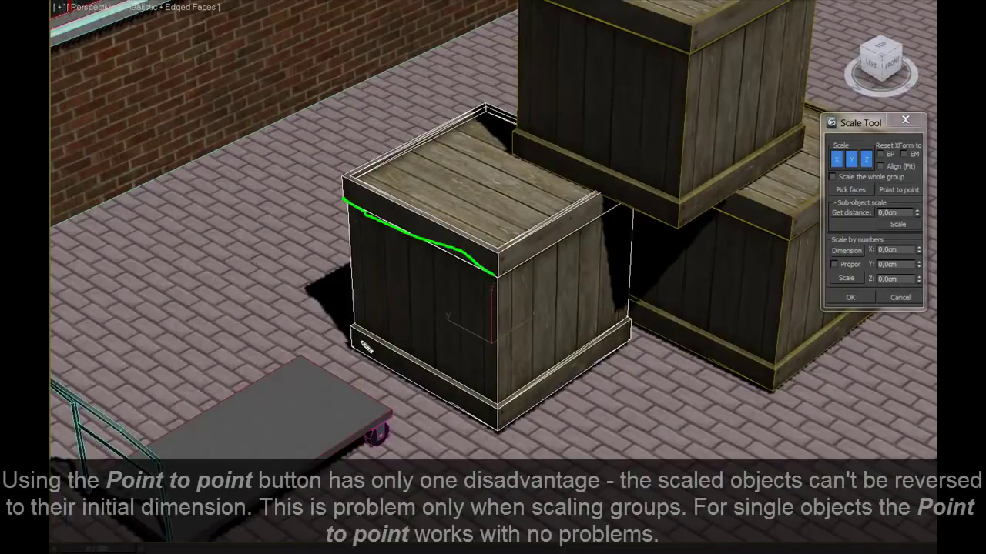
pyautogui.moveTo(298, 357); pyautogui.dragTo(389, 416)
pyautogui.press('Escape')
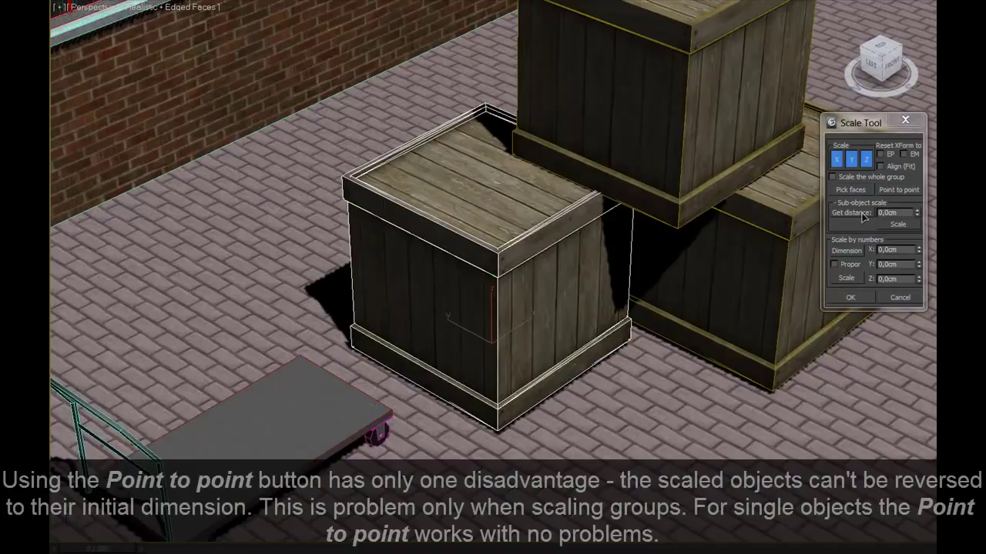
# Select the upper, right and front crates together
pyautogui.click(669, 175)
pyautogui.keyDown('ctrl'); pyautogui.click(735, 296); pyautogui.keyUp('ctrl')
pyautogui.keyDown('ctrl'); pyautogui.click(523, 295); pyautogui.keyUp('ctrl')
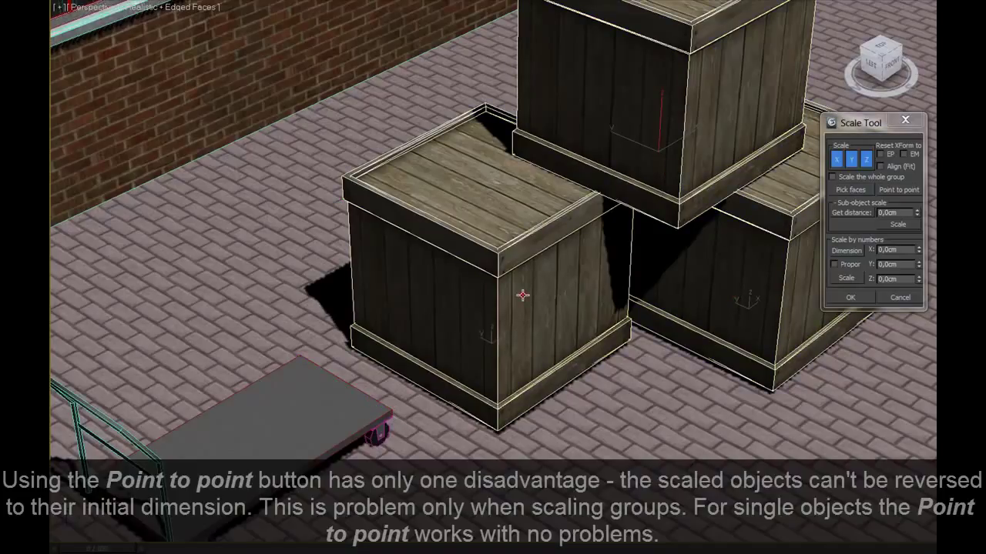
# Group the three selected crates
pyautogui.hotkey('alt', 'g')
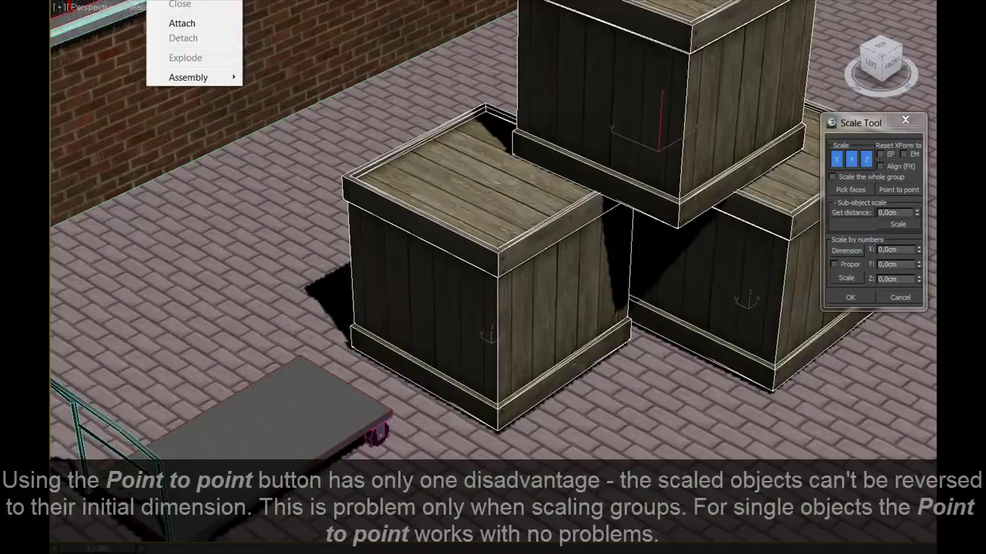
pyautogui.press('g')
pyautogui.click(653, 267)
# Scale the whole crate group point-to-point from crate corners to the trolley's width
pyautogui.click(851, 178)
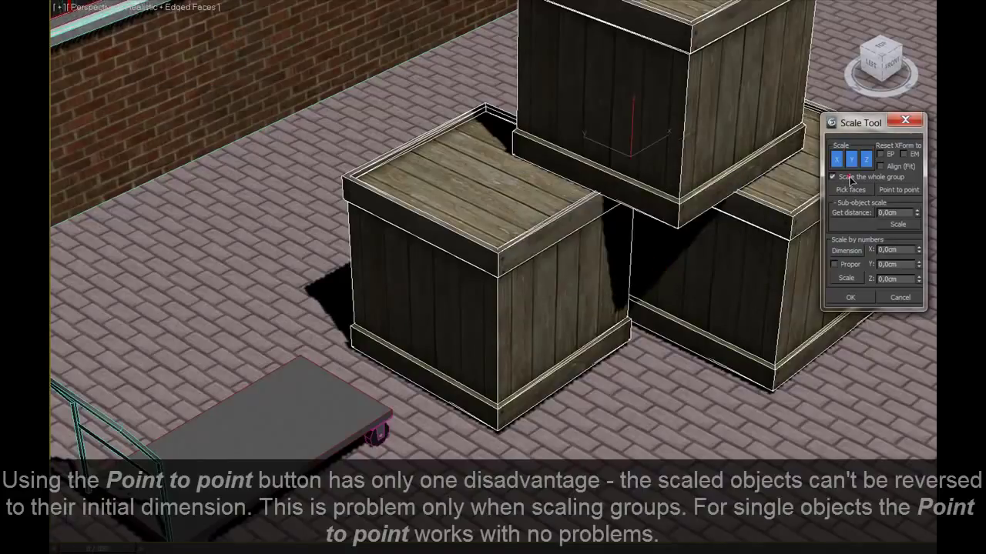
pyautogui.click(893, 191)
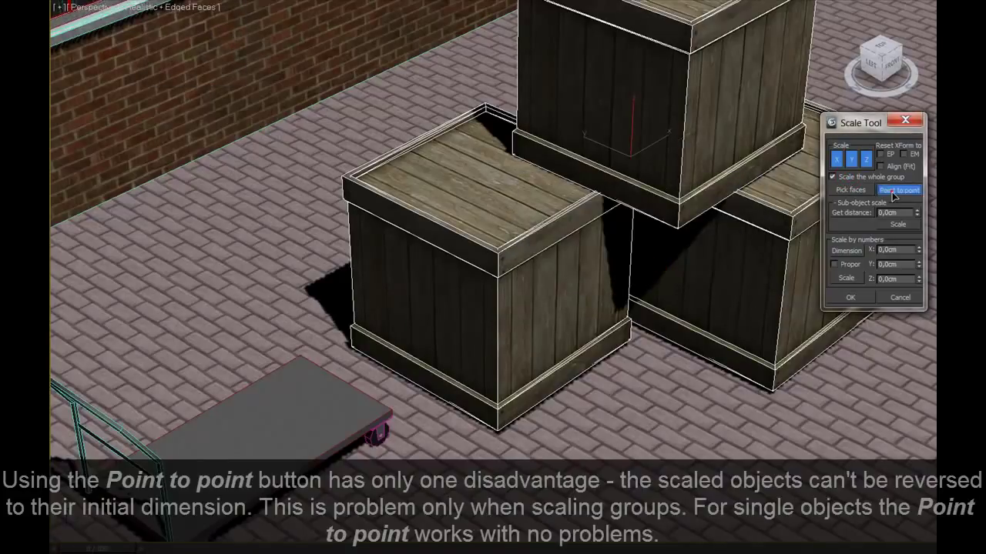
pyautogui.click(344, 202)
pyautogui.click(499, 279)
pyautogui.click(301, 355)
pyautogui.click(382, 412)
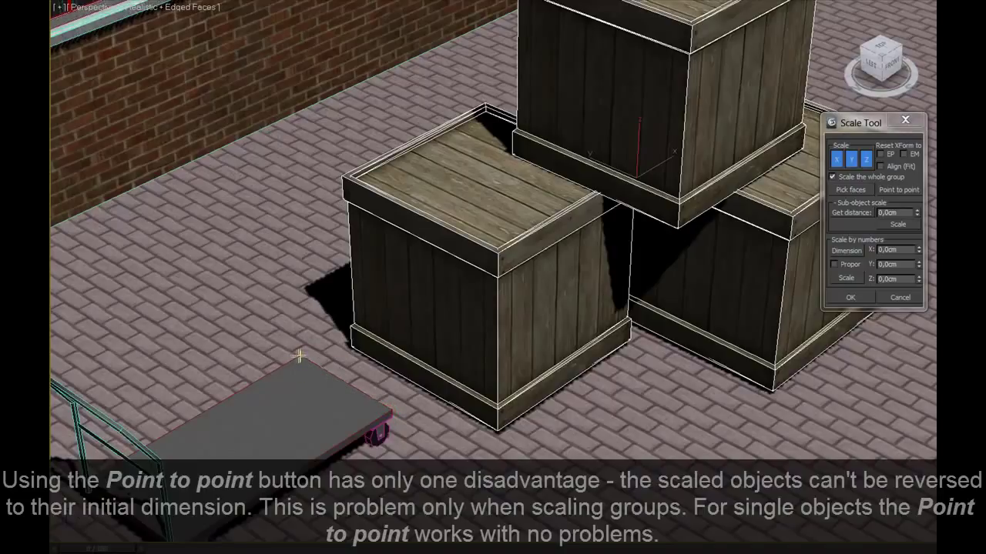
pyautogui.click(299, 355)
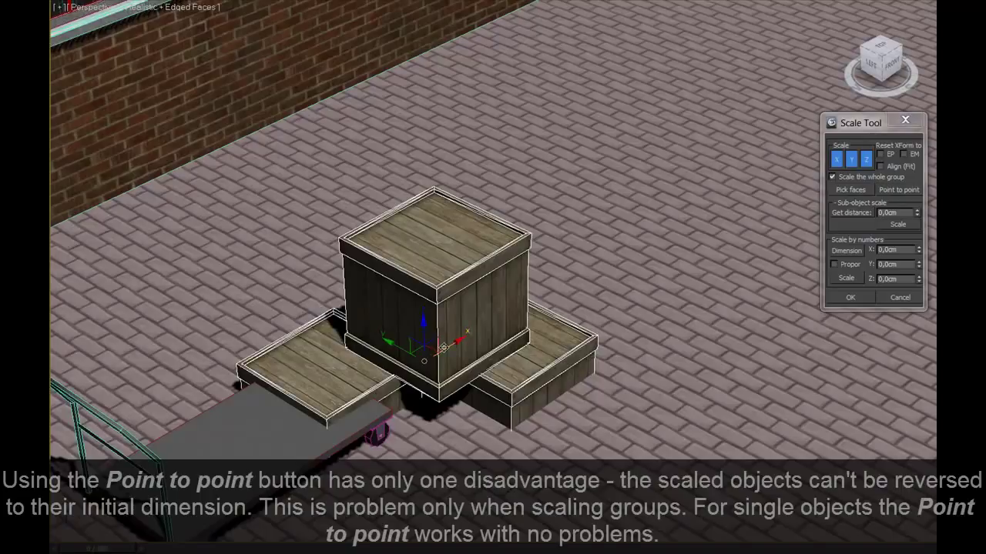
# Move the crate stack aside and stretch it taller back into cubes
pyautogui.moveTo(444, 347); pyautogui.dragTo(547, 289)
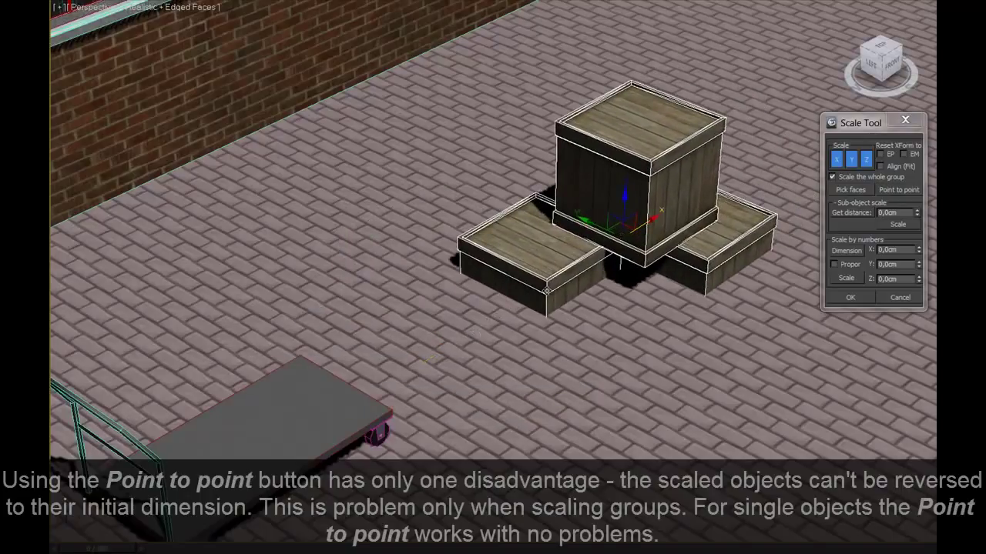
pyautogui.moveTo(625, 210); pyautogui.dragTo(611, 137)
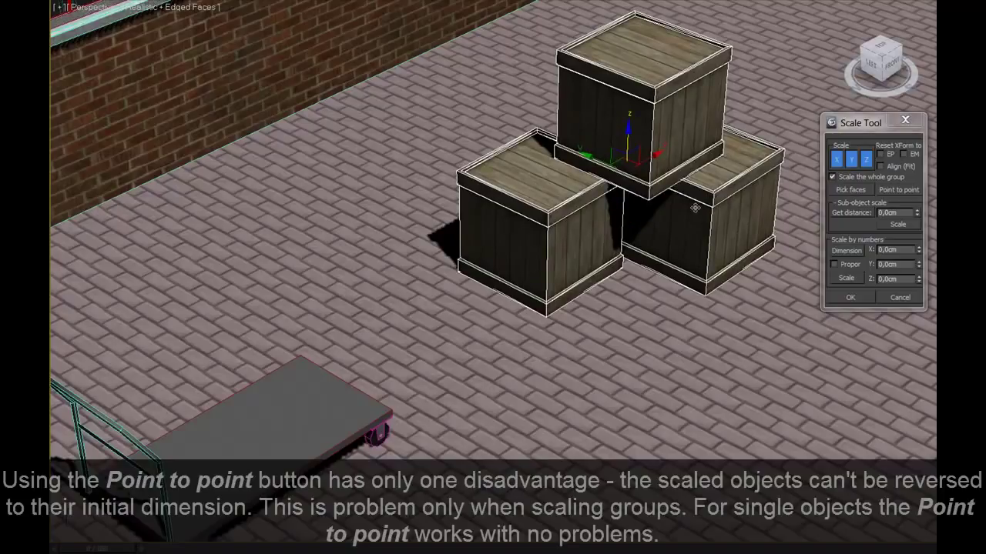
pyautogui.click(898, 299)
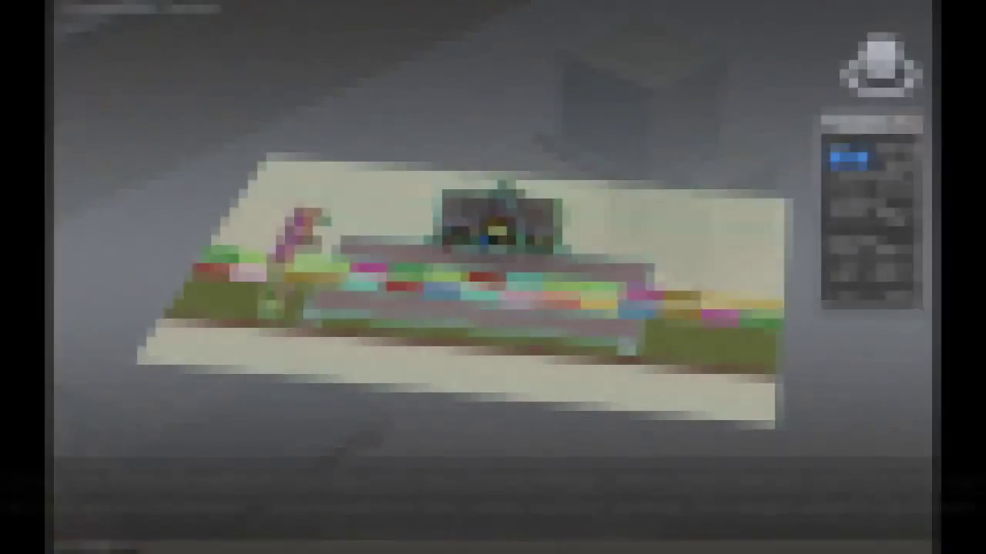
# Zoom to the door and measure its height, about 140 cm
pyautogui.press('z')
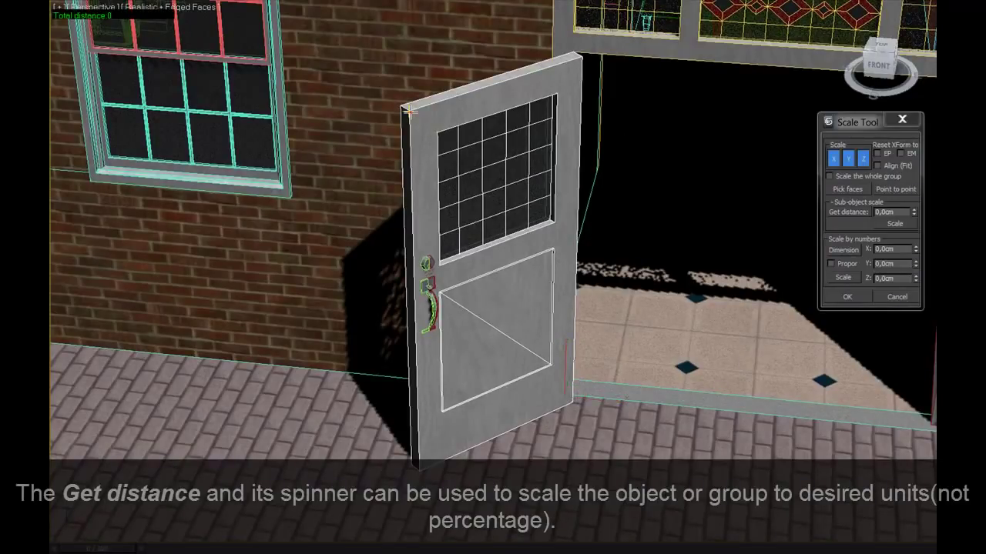
pyautogui.click(421, 471)
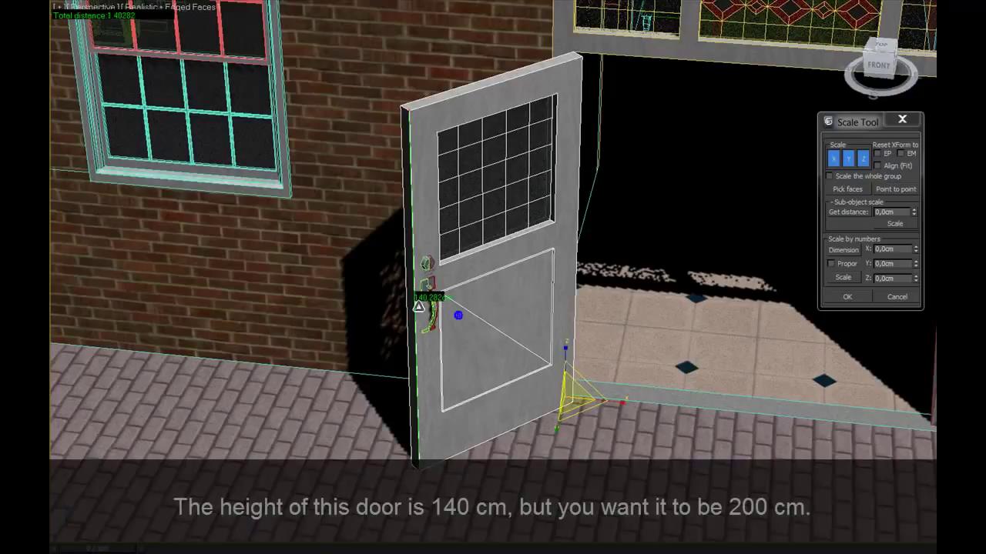
pyautogui.click(440, 308)
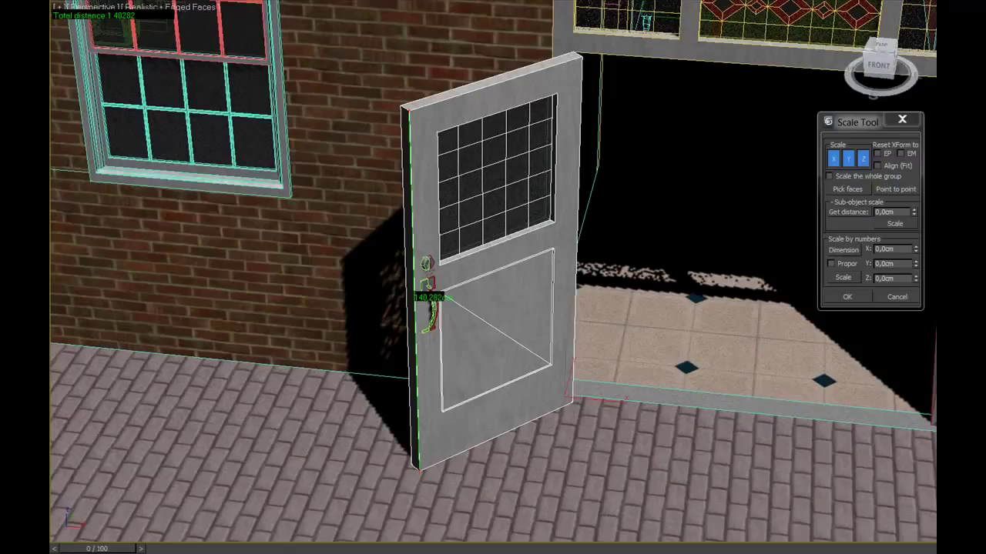
pyautogui.scroll(-2, 497, 285)
pyautogui.scroll(-6, 497, 285)
# Select every object in the station and group them as Group001
pyautogui.scroll(-3, 498, 291)
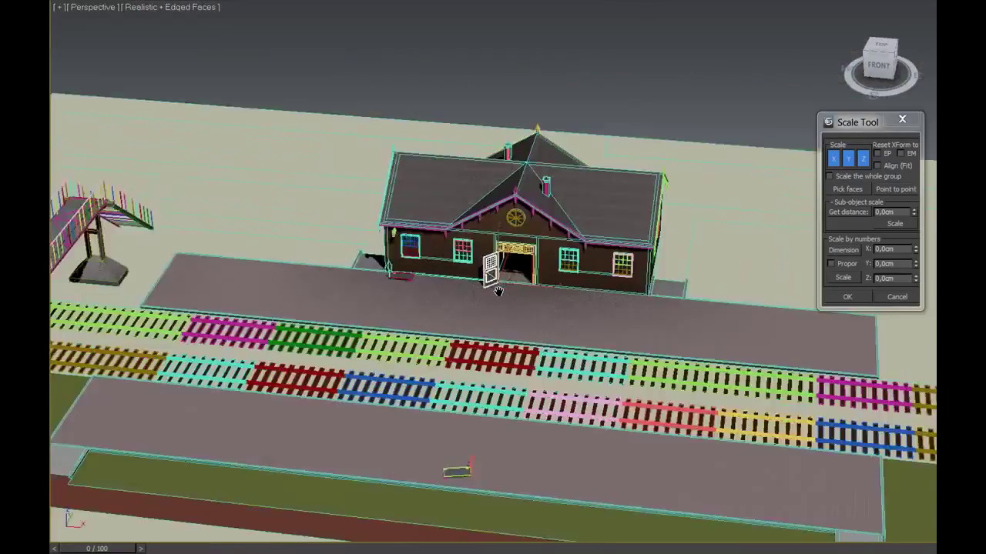
pyautogui.scroll(-3, 498, 291)
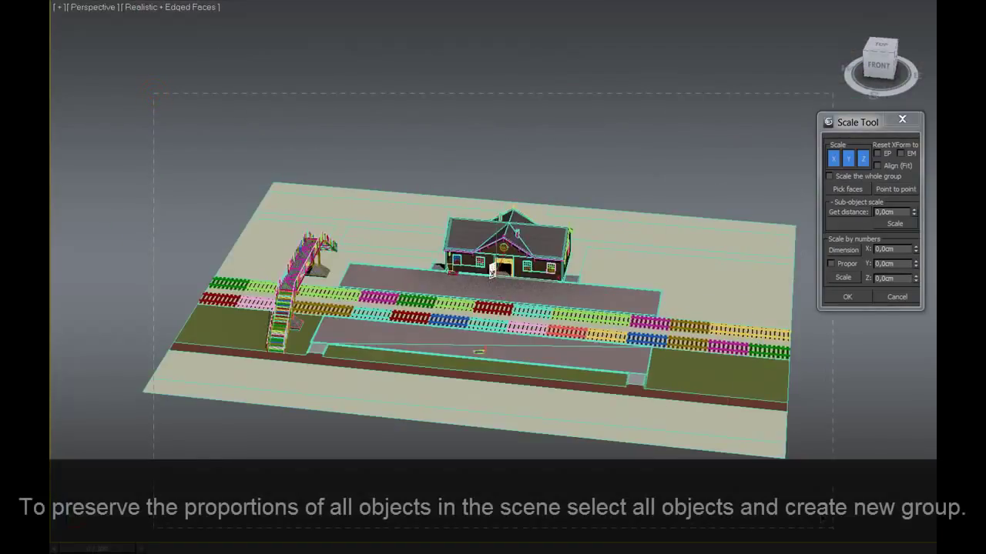
pyautogui.moveTo(822, 520); pyautogui.dragTo(823, 520)
pyautogui.hotkey('alt', 'g')
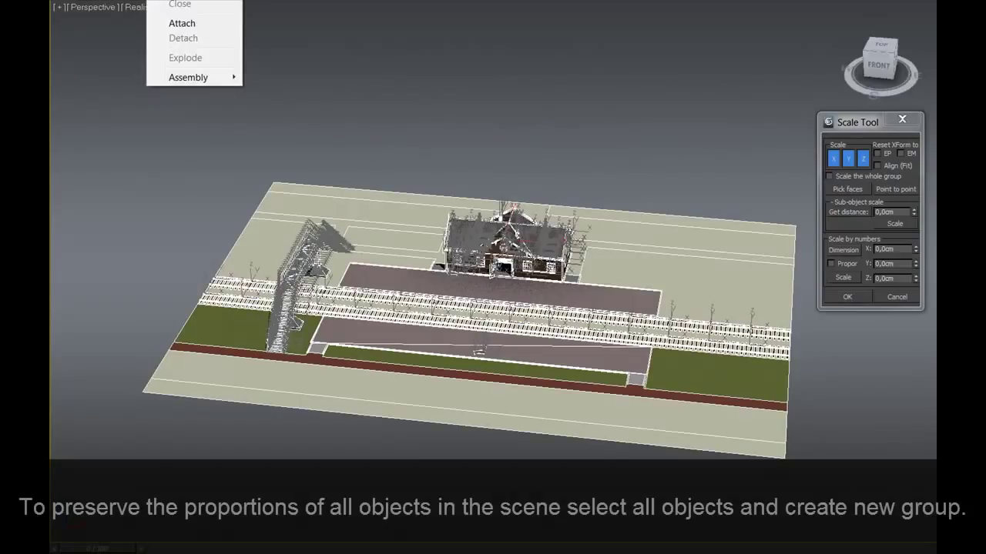
pyautogui.press('Return')
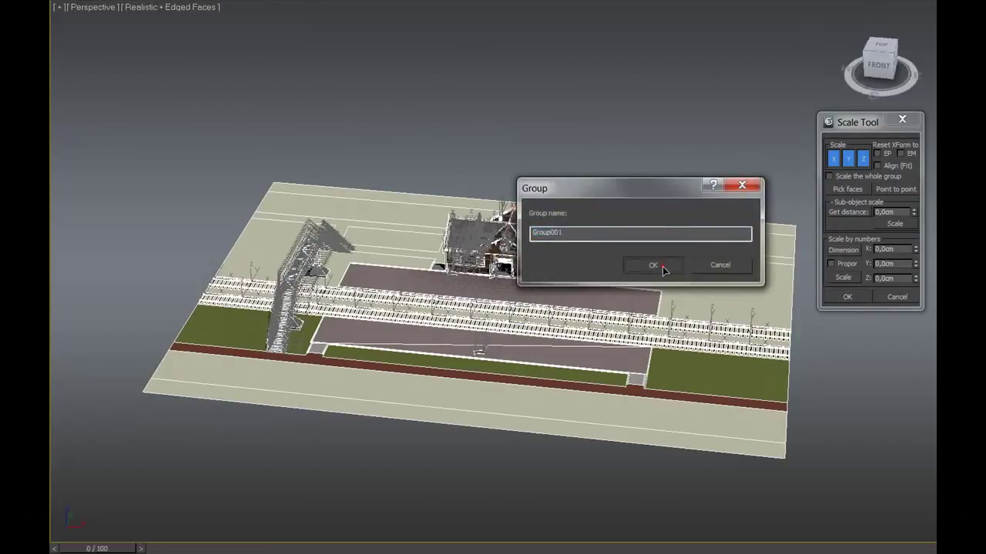
pyautogui.click(653, 265)
pyautogui.scroll(2, 544, 253)
# Frame the door and take its height with Get distance, 140.282 cm
pyautogui.scroll(4, 545, 253)
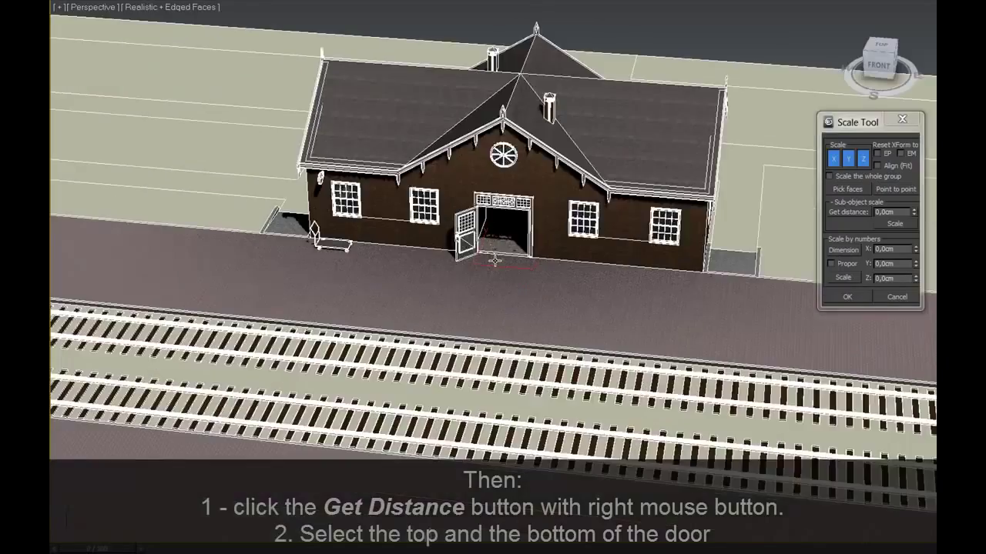
pyautogui.scroll(4, 545, 252)
pyautogui.moveTo(544, 252); pyautogui.dragTo(557, 292, button='middle')
pyautogui.scroll(2, 556, 292)
pyautogui.moveTo(498, 230); pyautogui.dragTo(496, 259, button='middle')
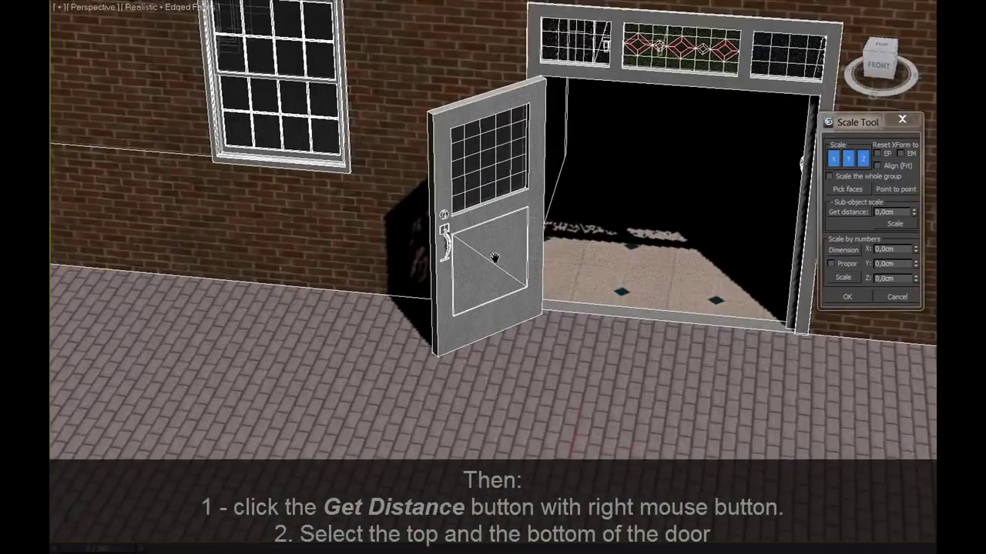
pyautogui.rightClick(845, 212)
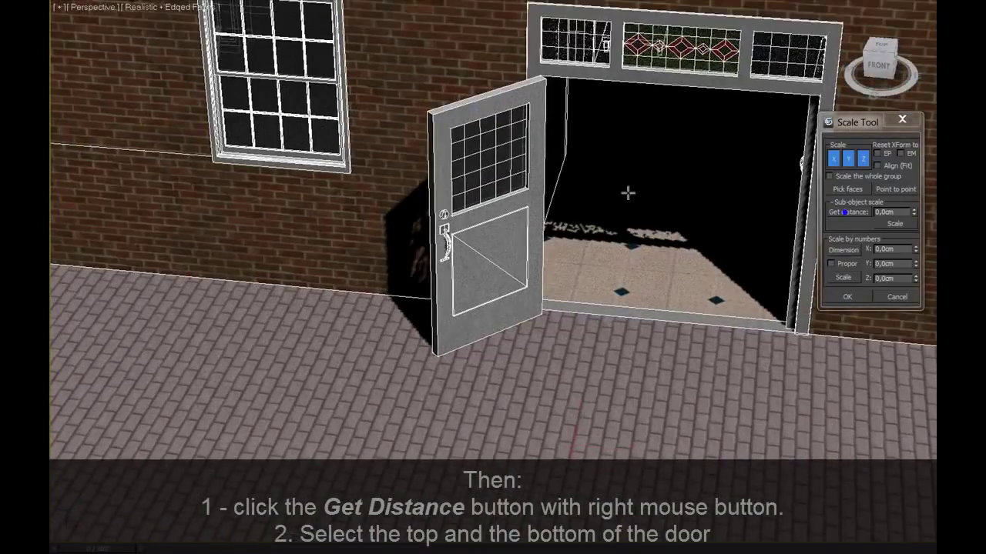
pyautogui.click(432, 114)
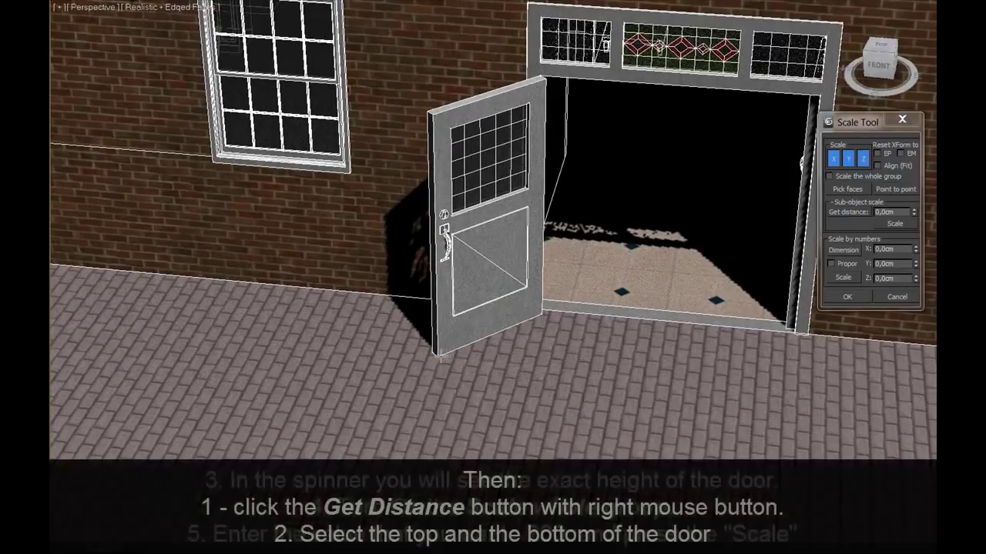
pyautogui.click(438, 356)
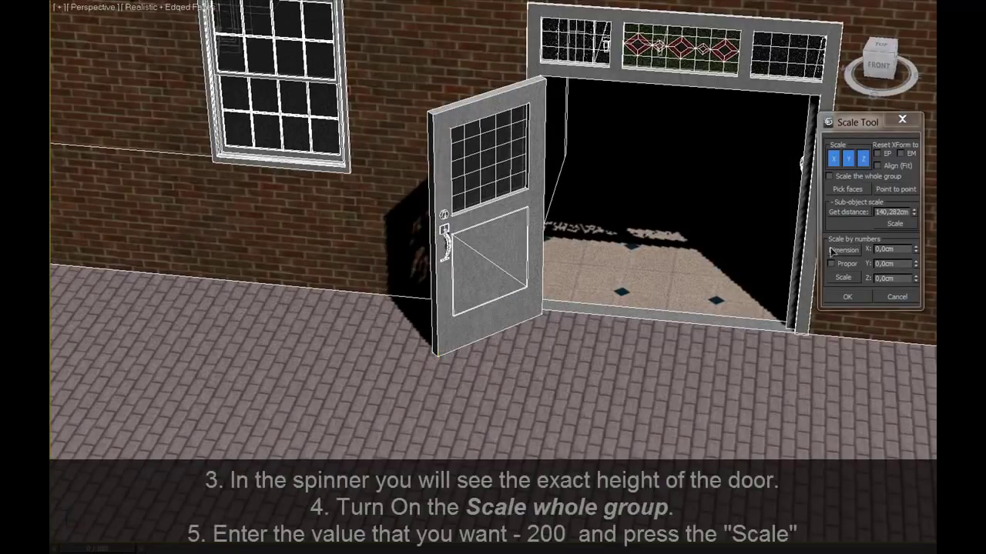
# Replace the measured height with 200 cm and scale the whole station group
pyautogui.doubleClick(876, 211)
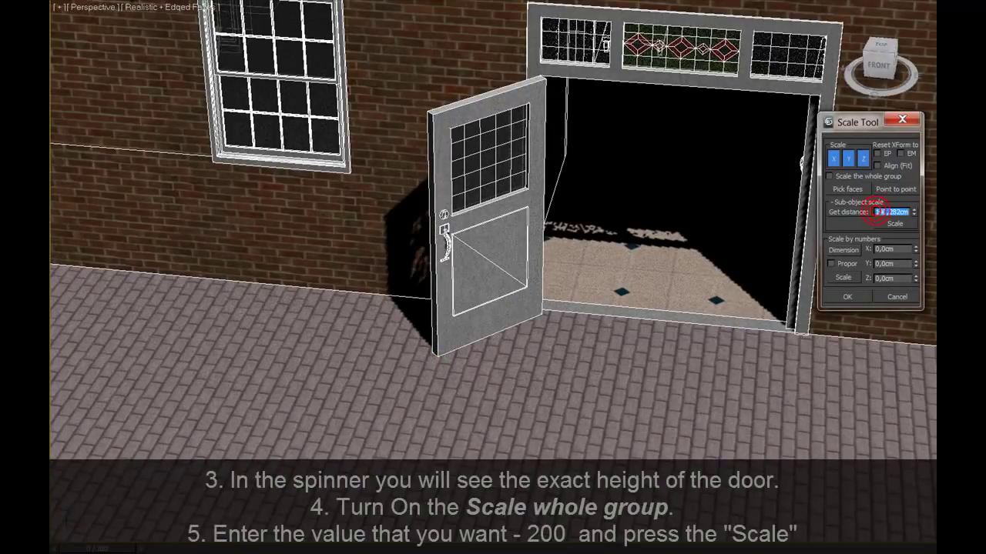
pyautogui.write('2')
pyautogui.press('Return')
pyautogui.click(905, 225)
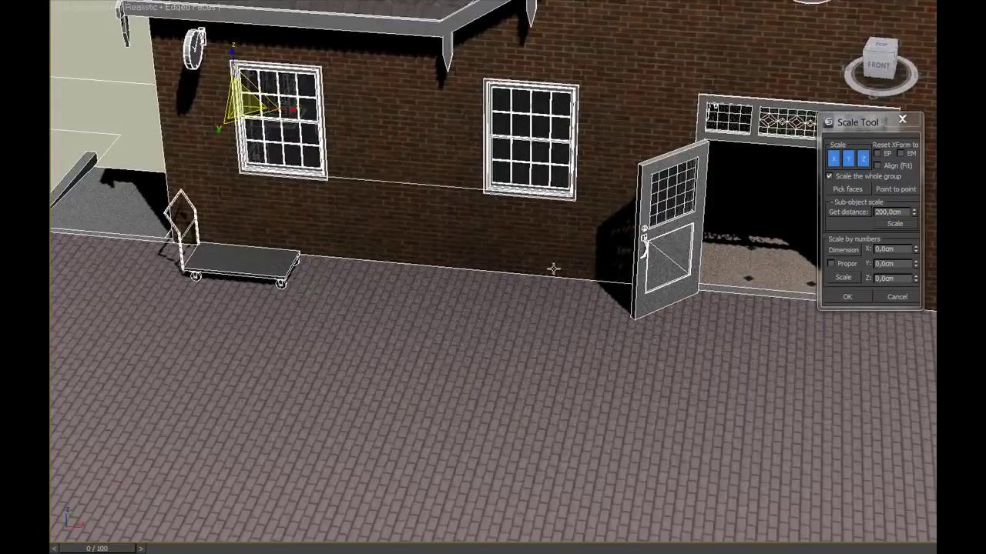
# Frame the door and garage opening and deselect all objects
pyautogui.moveTo(554, 271); pyautogui.dragTo(523, 246, button='middle')
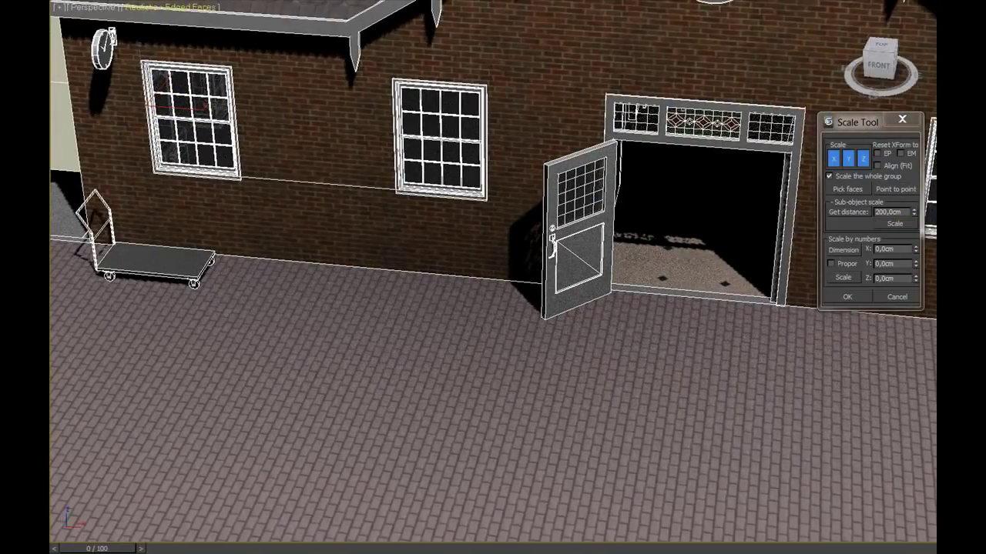
pyautogui.hotkey('alt', 'g')
pyautogui.press('Escape')
pyautogui.click(656, 236)
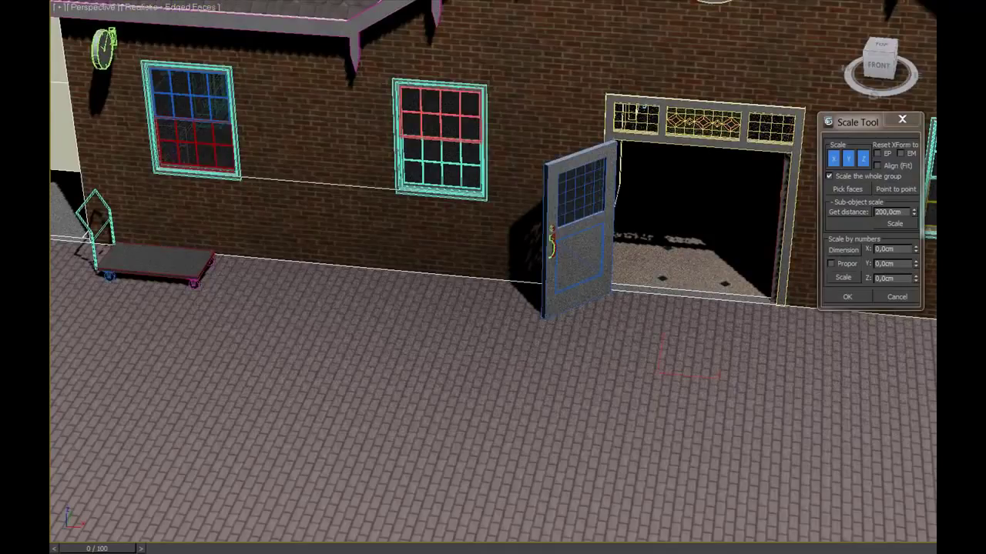
# Re-measure the door height, confirming 200.0 cm, then zoom out over the station
pyautogui.scroll(3, 640, 207)
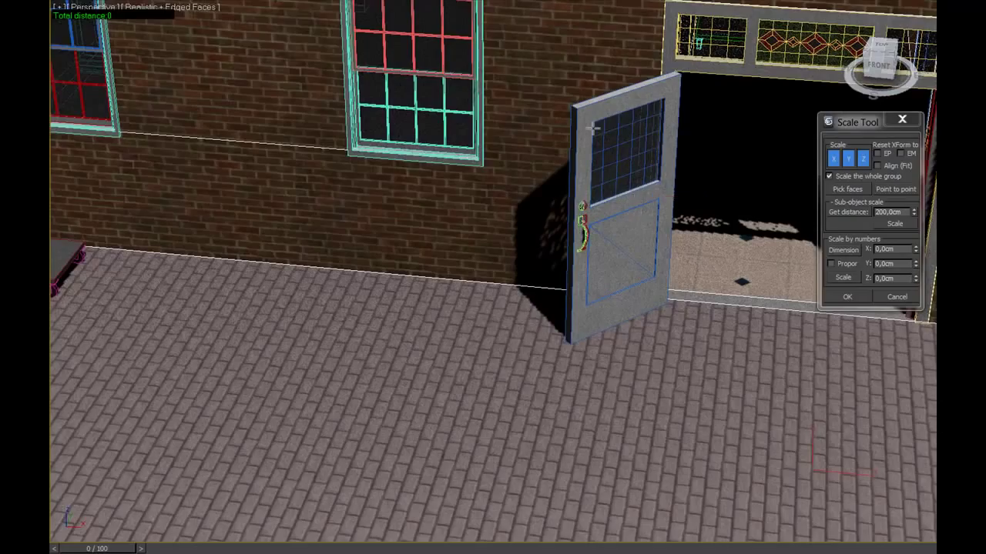
pyautogui.click(578, 109)
pyautogui.click(573, 345)
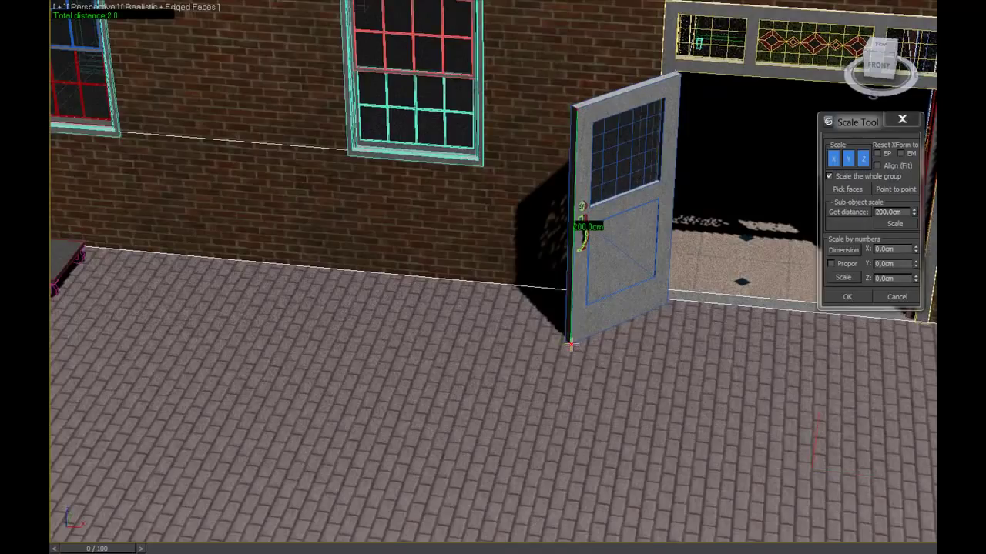
pyautogui.scroll(-1, 688, 253)
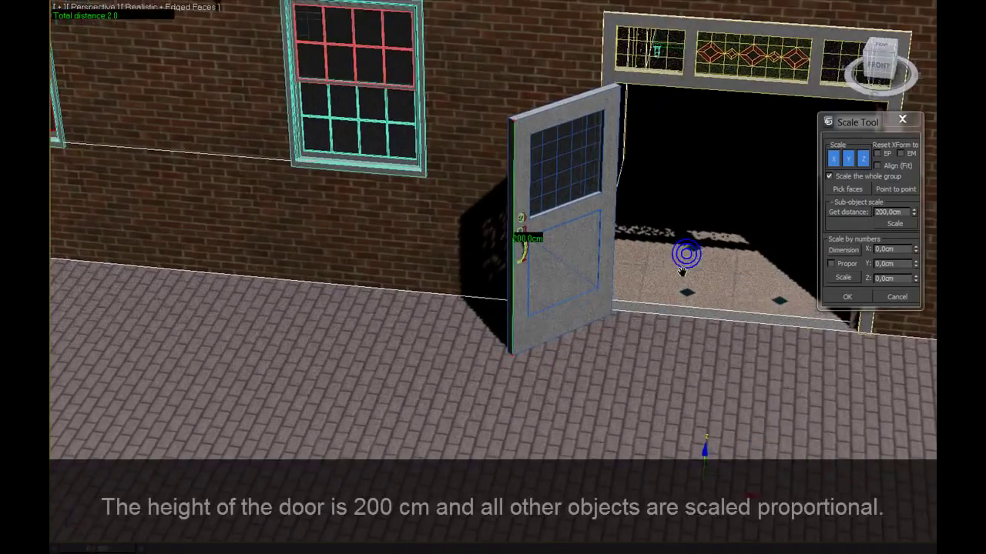
pyautogui.scroll(-5, 678, 293)
pyautogui.scroll(-3, 662, 340)
pyautogui.scroll(-3, 662, 339)
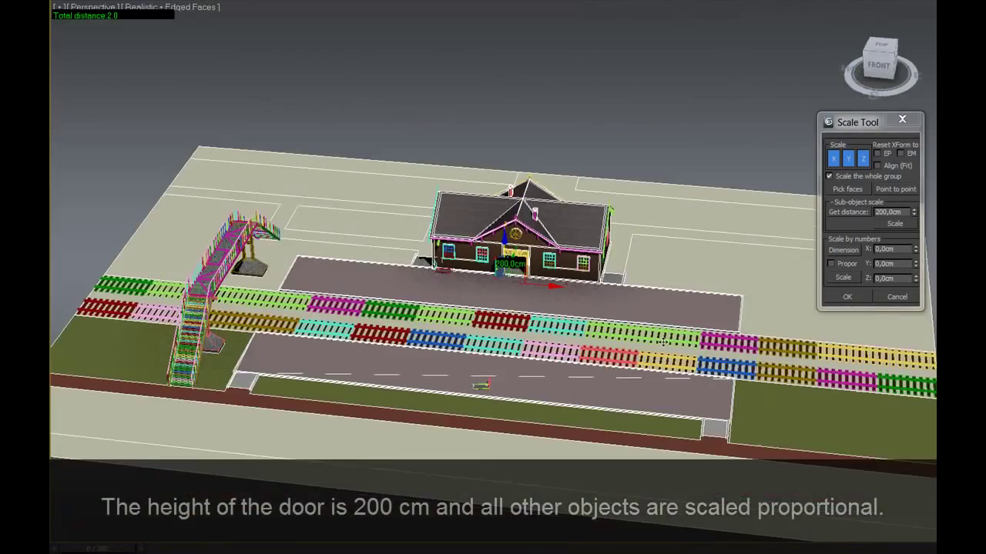
pyautogui.scroll(-1, 663, 340)
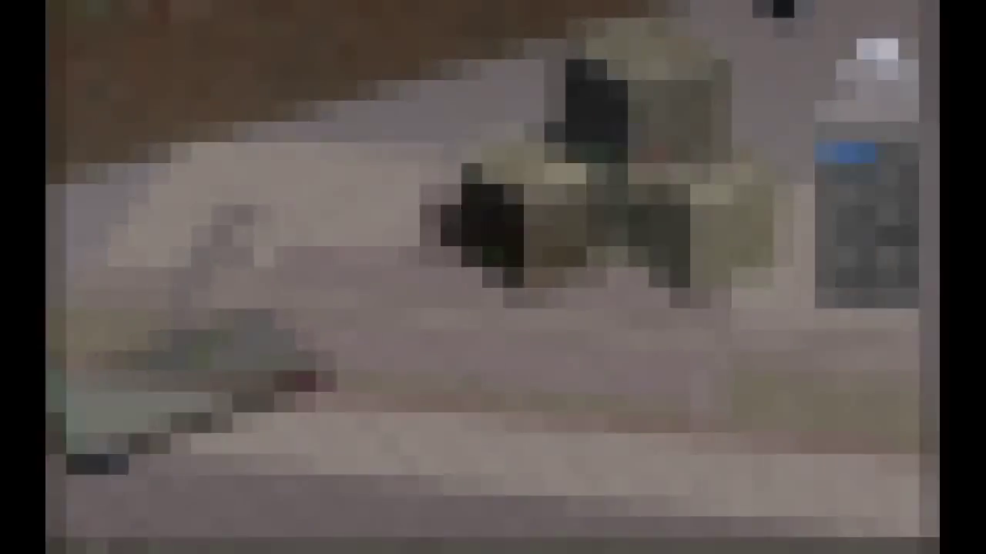
# Scale the top crate uniformly so its edge measures 50 cm, then cancel it
pyautogui.click(169, 1)
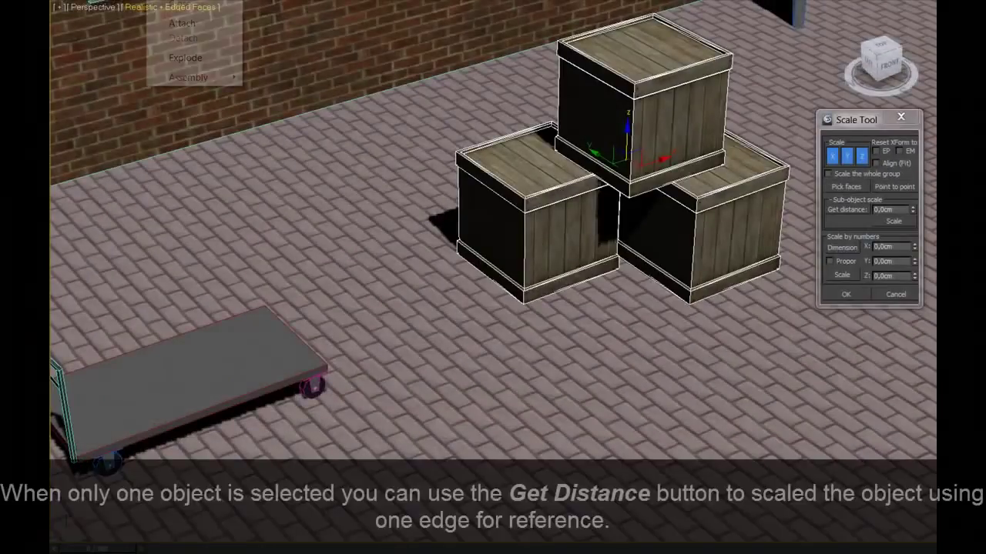
pyautogui.click(672, 121)
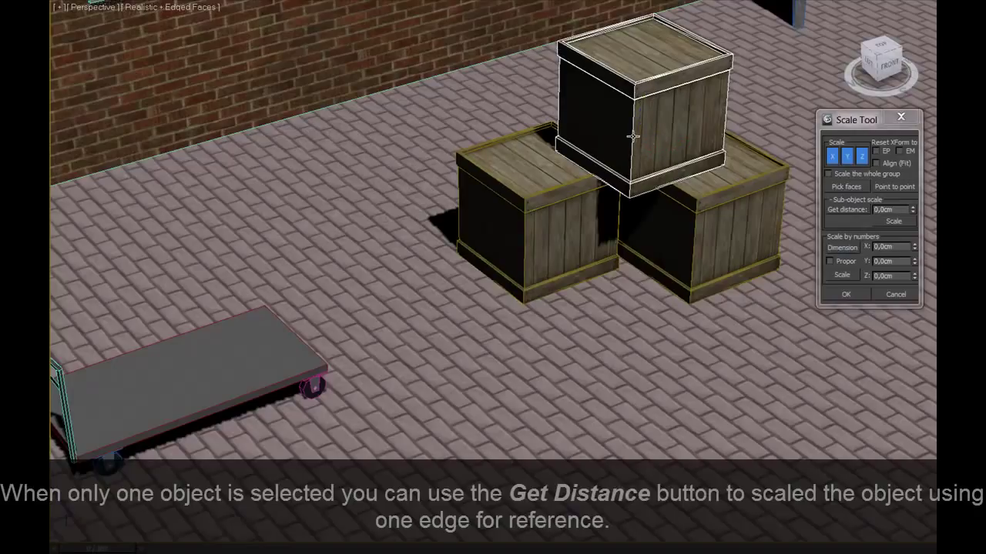
pyautogui.click(850, 209)
pyautogui.moveTo(906, 208); pyautogui.dragTo(860, 209)
pyautogui.write('50')
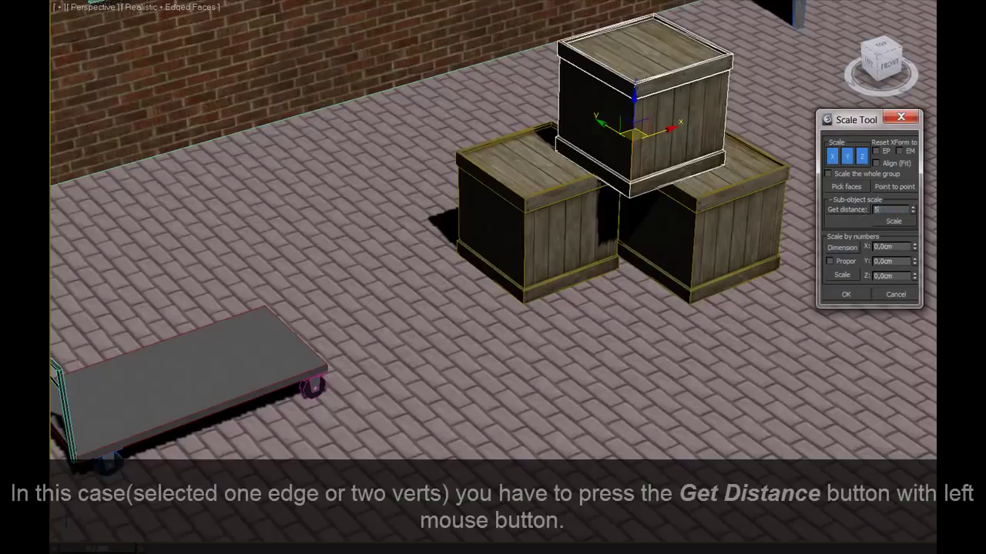
pyautogui.click(894, 221)
pyautogui.scroll(2, 593, 239)
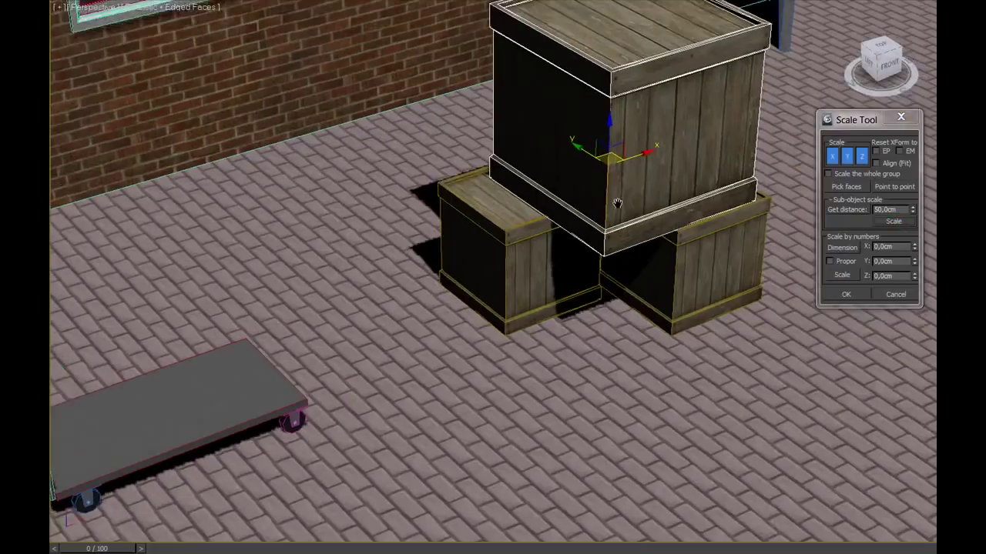
pyautogui.scroll(2, 587, 250)
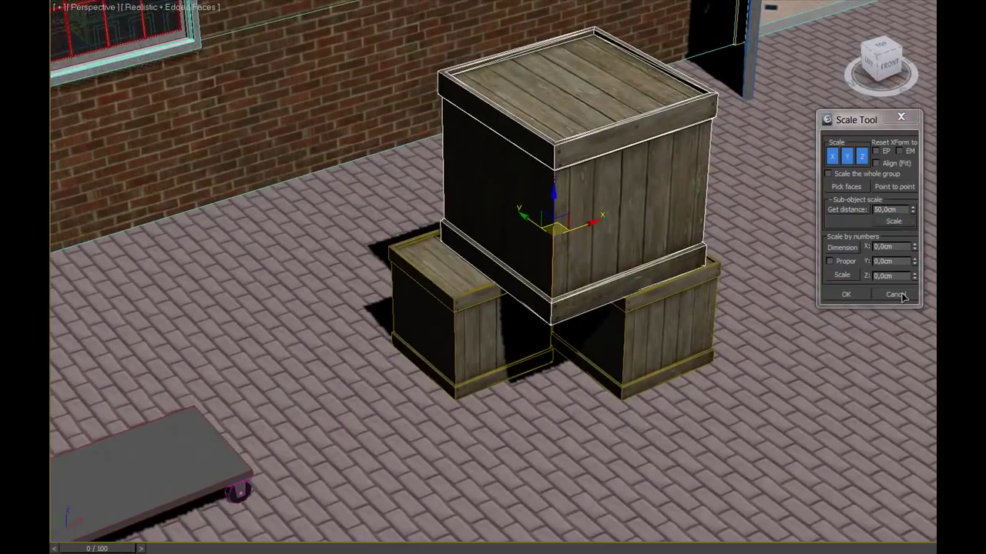
pyautogui.click(902, 296)
# Stretch the top crate along Z only, then along X only
pyautogui.click(833, 157)
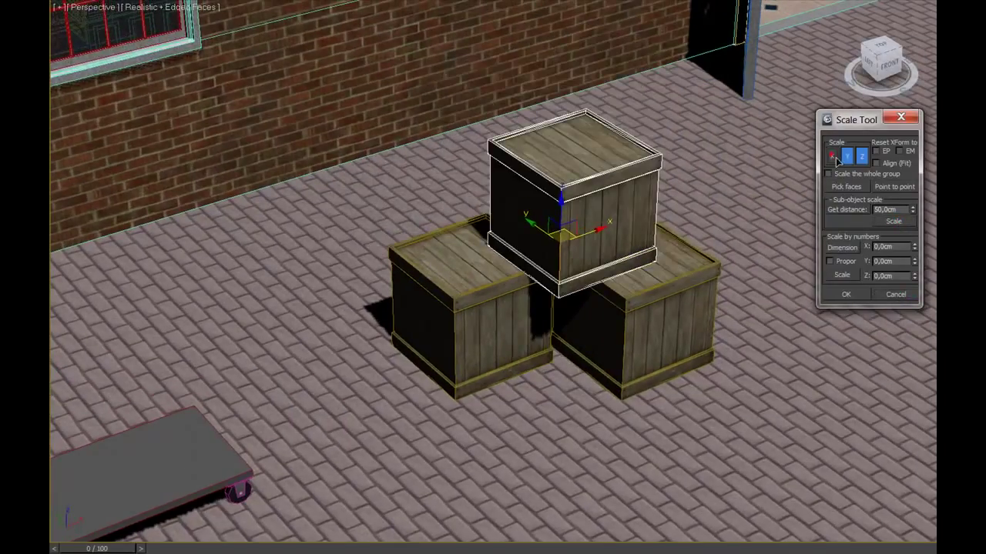
pyautogui.click(847, 157)
pyautogui.click(893, 222)
pyautogui.moveTo(617, 228); pyautogui.dragTo(586, 251, button='middle')
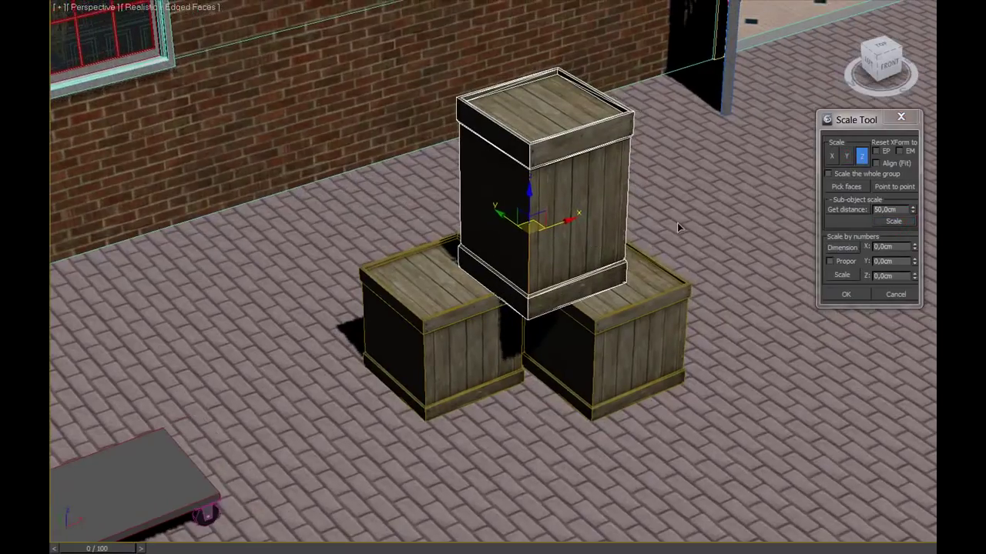
pyautogui.click(861, 156)
pyautogui.click(832, 156)
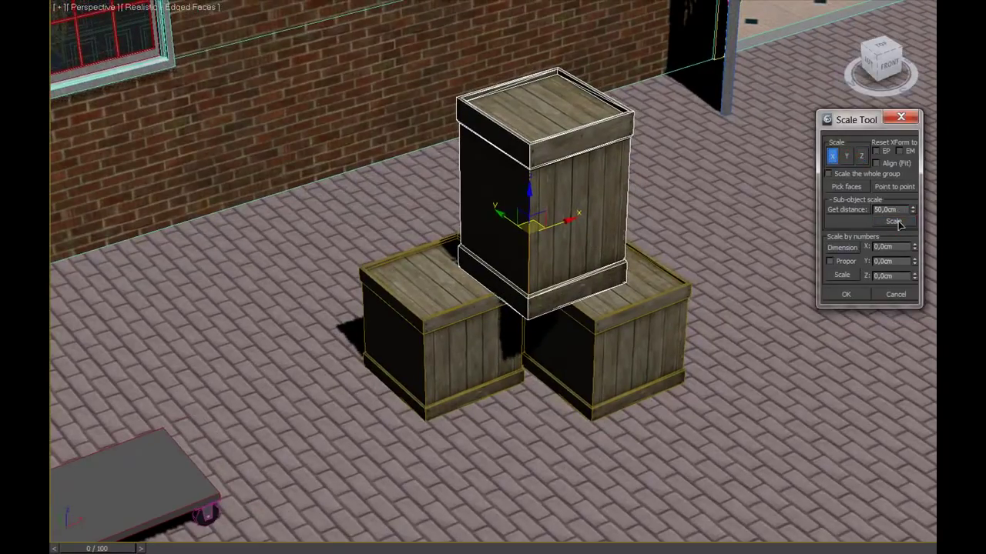
pyautogui.click(893, 221)
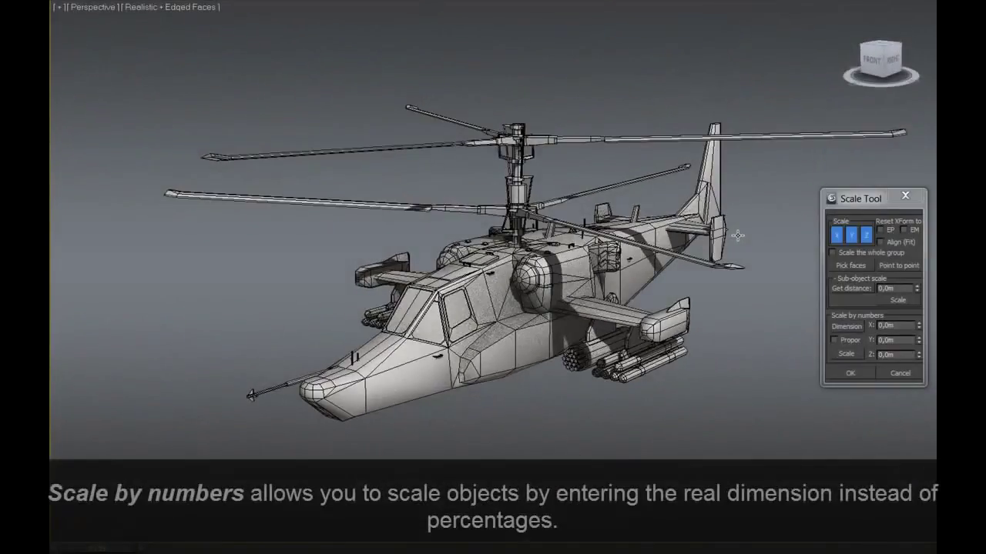
# Select the helicopter, show its dimensions and enter 16 m for X
pyautogui.click(524, 285)
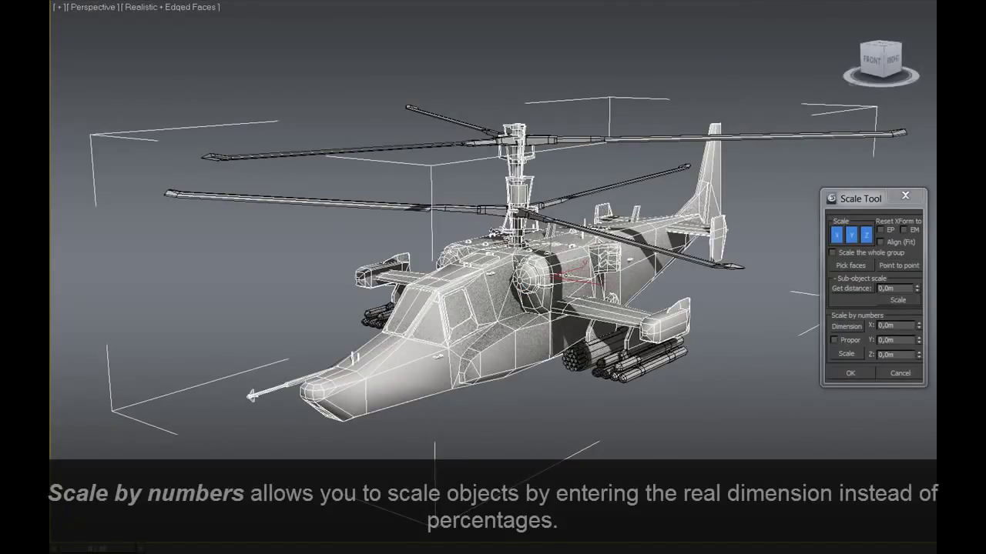
pyautogui.click(846, 327)
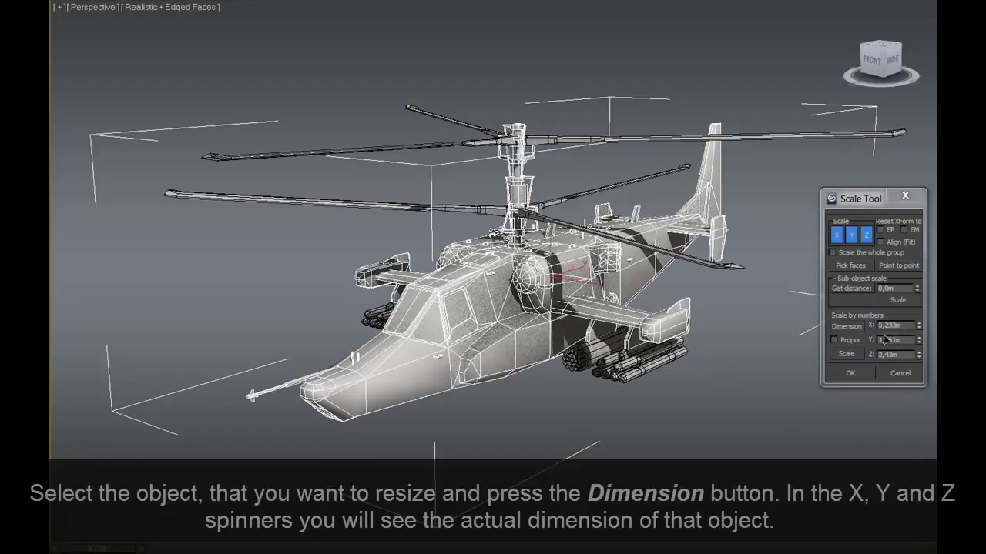
pyautogui.doubleClick(907, 325)
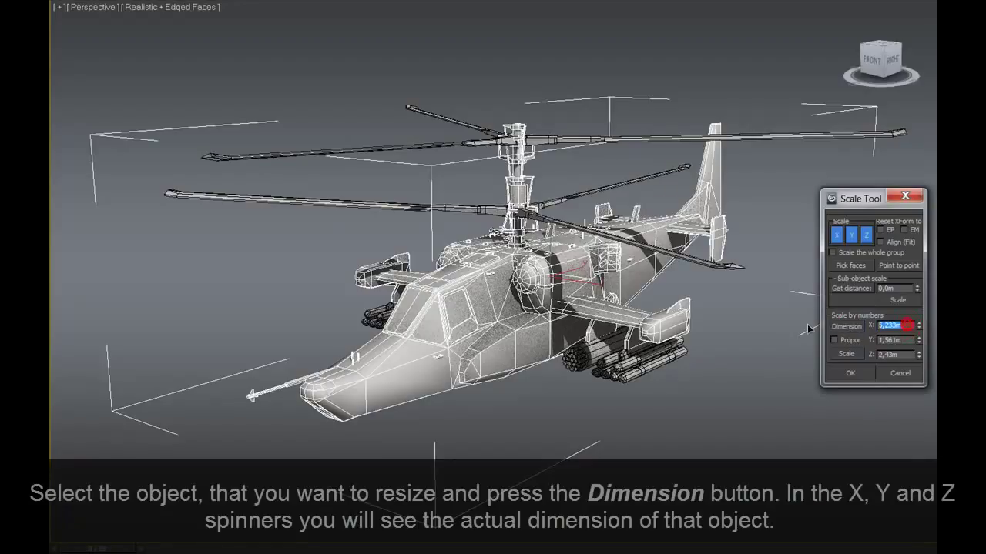
pyautogui.write('16,0m')
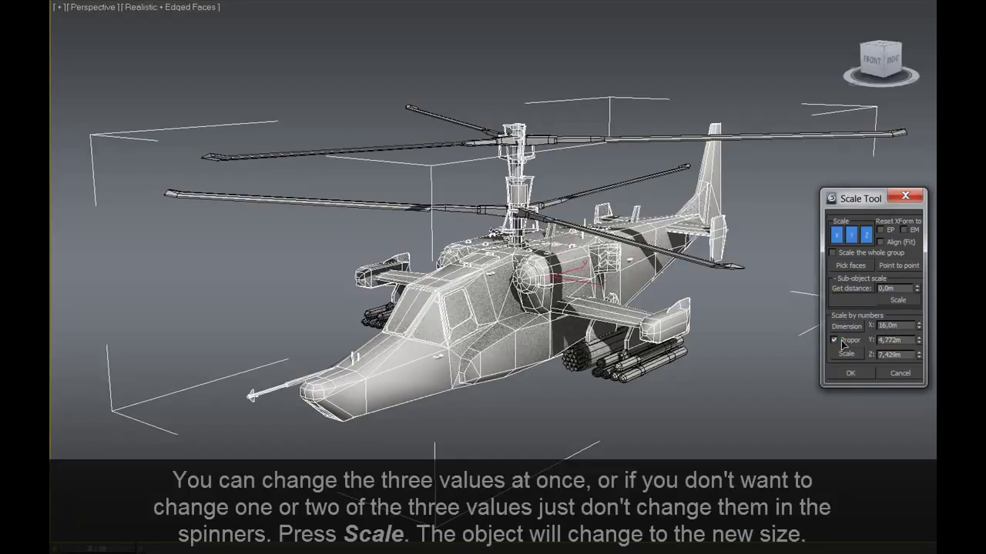
# Attach the rotor blades and the rocket pod to the helicopter as a single object
pyautogui.rightClick(768, 410)
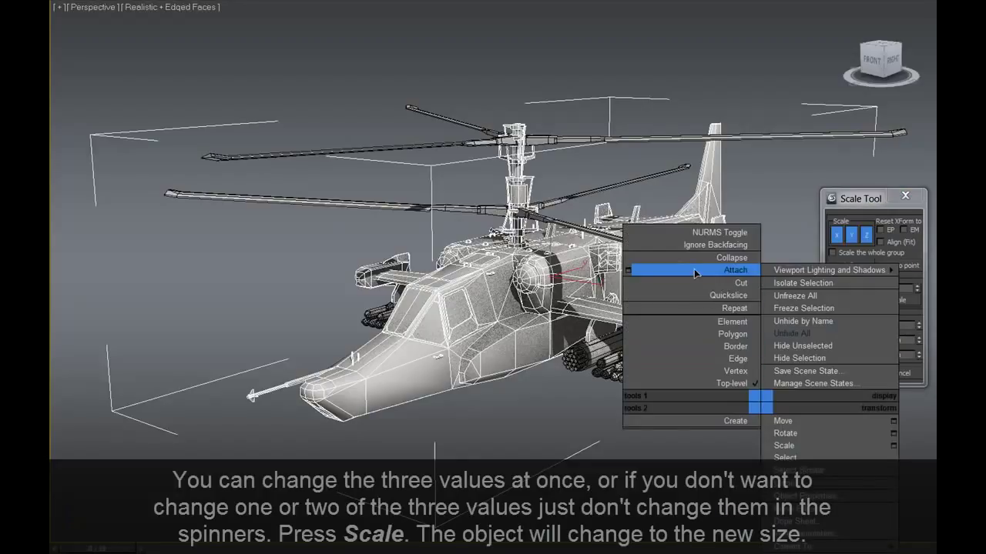
pyautogui.click(693, 267)
pyautogui.click(620, 138)
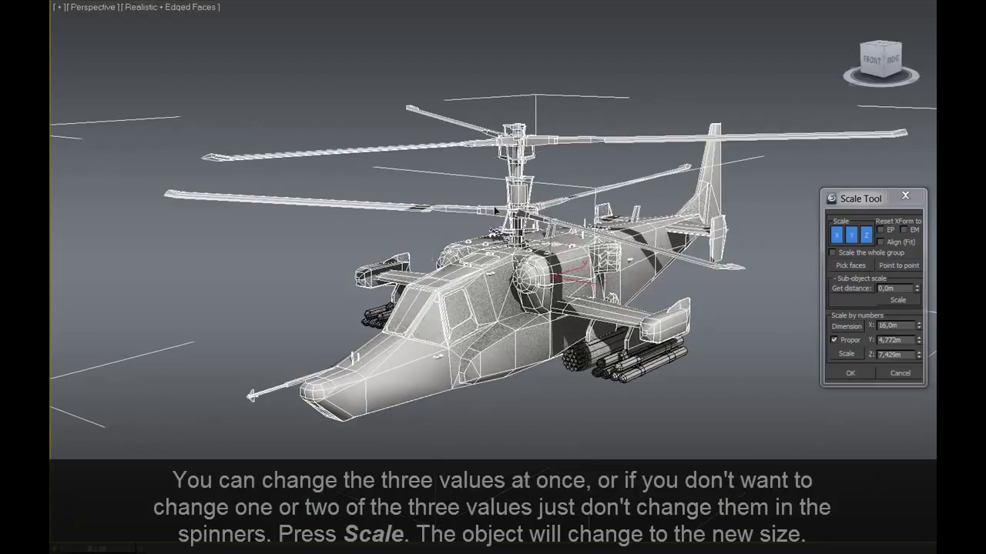
pyautogui.click(625, 377)
pyautogui.click(725, 223)
pyautogui.moveTo(484, 347)
pyautogui.keyDown('alt'); pyautogui.mouseDown(button='middle')
pyautogui.moveTo(543, 328)
pyautogui.moveTo(478, 337)
pyautogui.mouseUp(button='middle'); pyautogui.keyUp('alt')
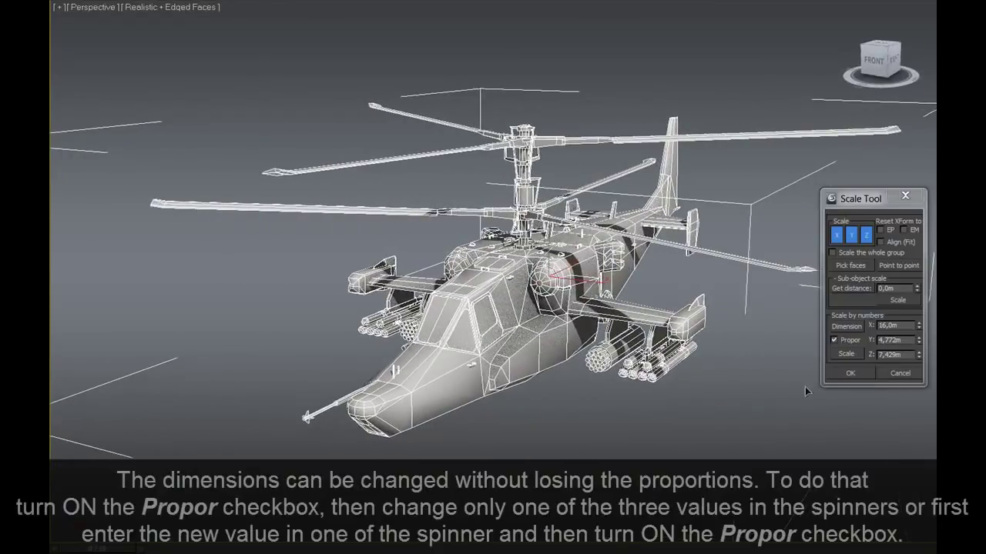
pyautogui.scroll(5, 551, 316)
pyautogui.scroll(-3, 551, 316)
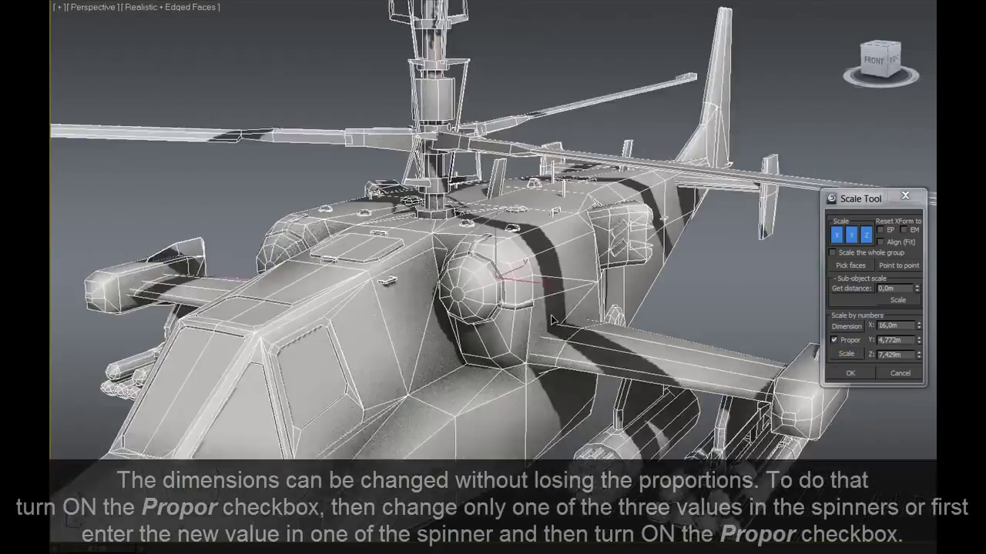
pyautogui.scroll(-3, 550, 316)
pyautogui.moveTo(550, 319)
pyautogui.keyDown('alt'); pyautogui.mouseDown(button='middle')
pyautogui.moveTo(560, 353)
pyautogui.moveTo(600, 306)
pyautogui.moveTo(660, 291)
pyautogui.moveTo(624, 297)
pyautogui.mouseUp(button='middle'); pyautogui.keyUp('alt')
pyautogui.scroll(-3, 559, 352)
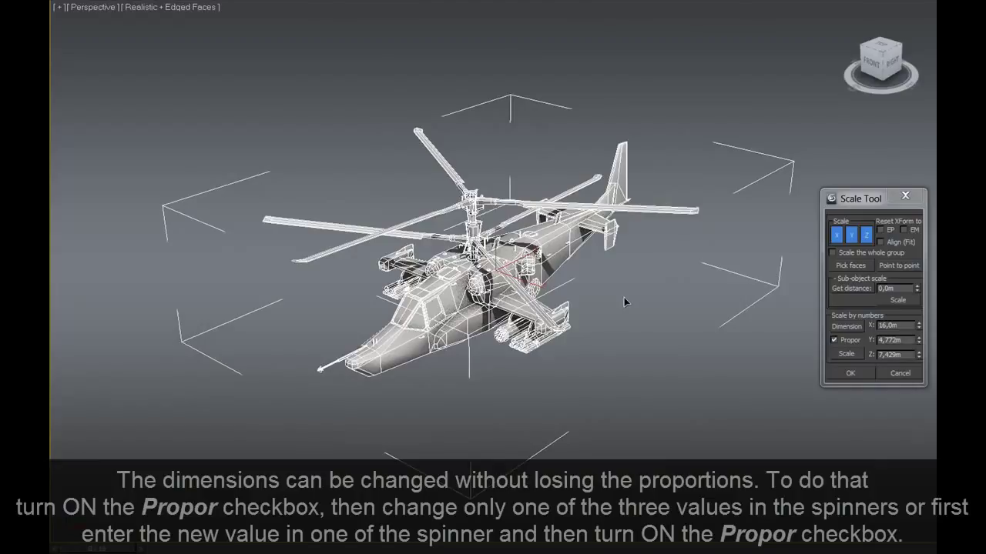